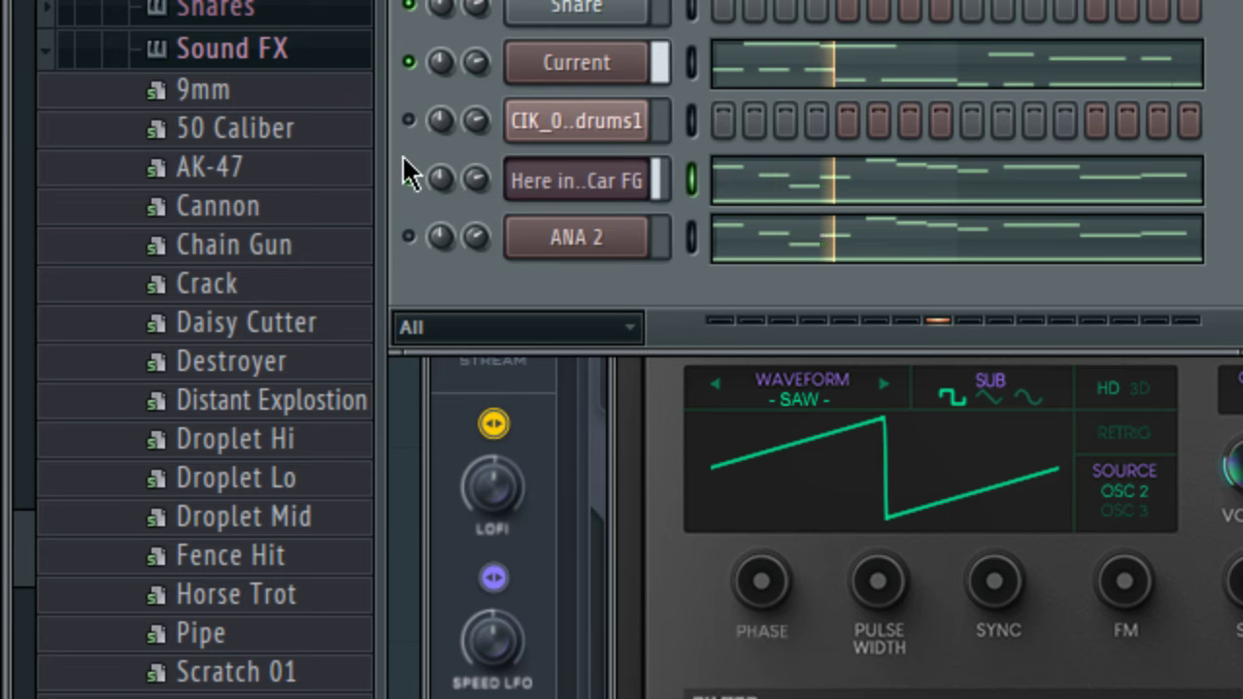
- Unmute the CIK drums channel and audition the Here in..Car FG and ANA 2 channels, muting both again
left_click(408, 179)
left_click(408, 237)
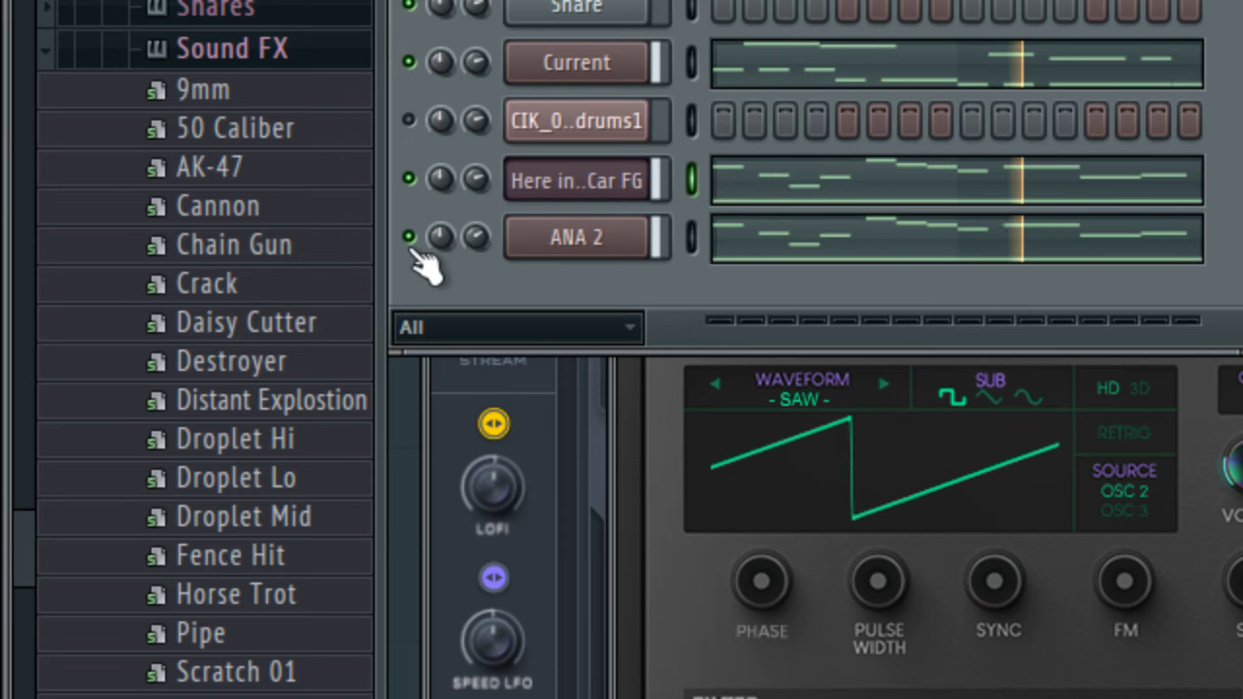
left_click(408, 121)
left_click(407, 179)
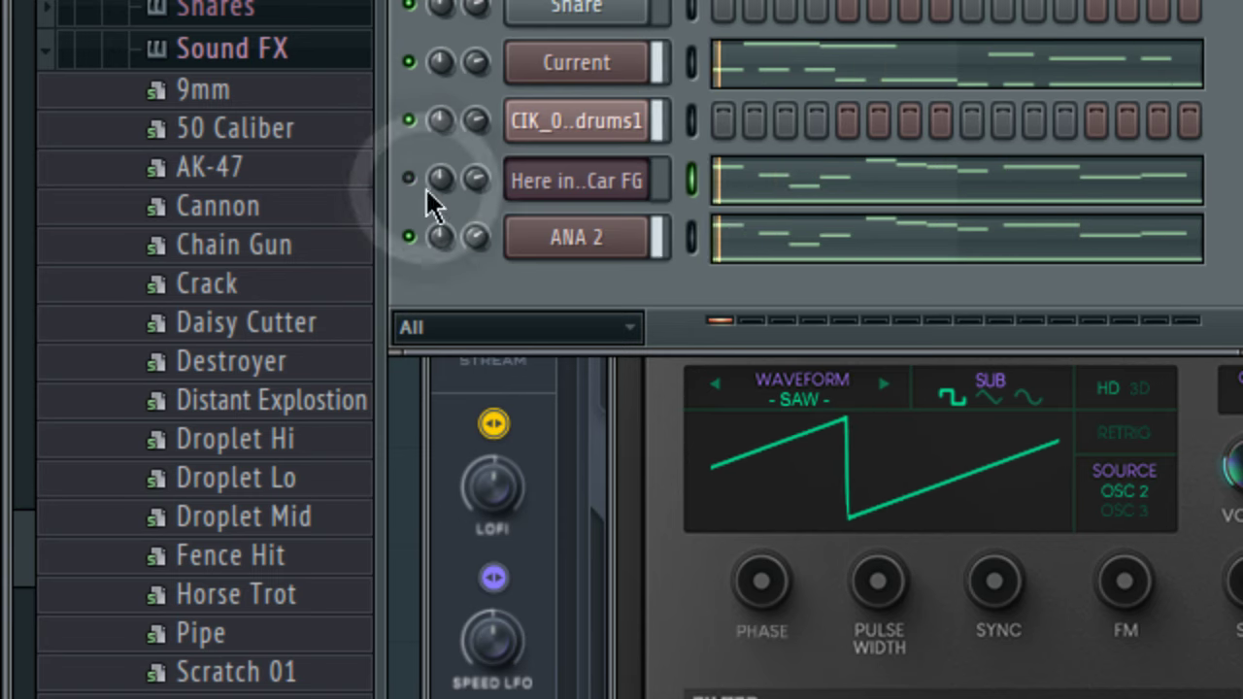
left_click(408, 237)
- Open the project file cooooool.flp
left_click(55, 94)
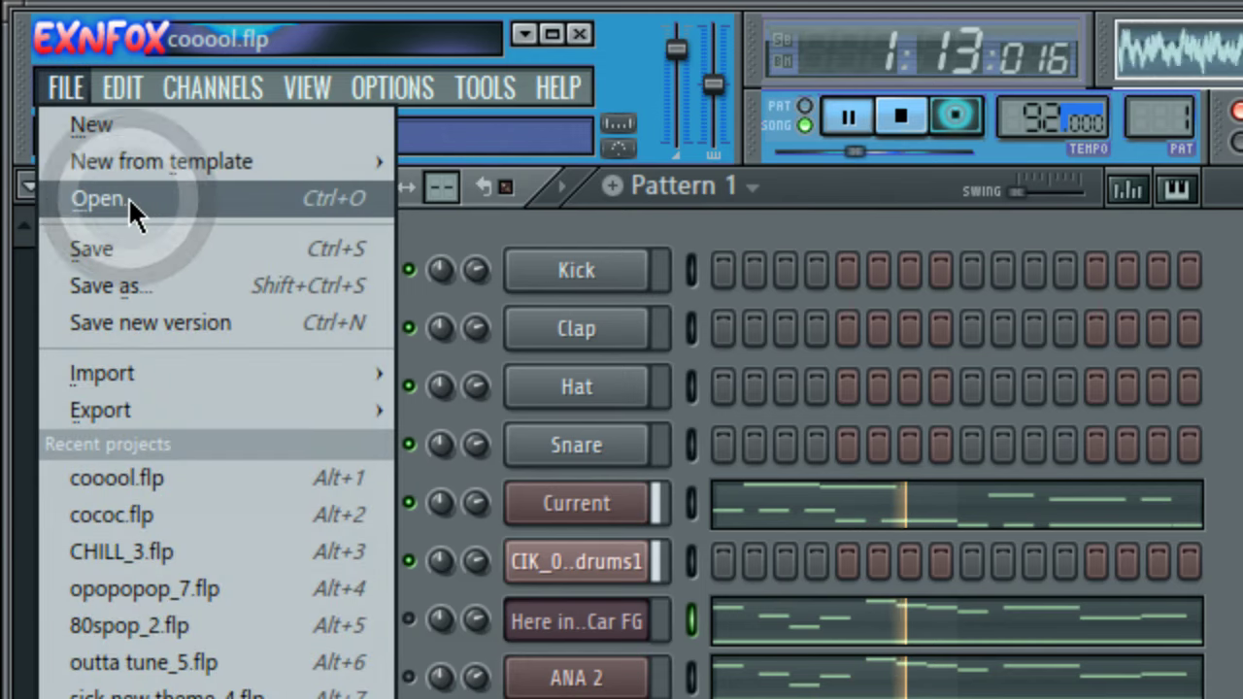
left_click(128, 197)
left_click(924, 610)
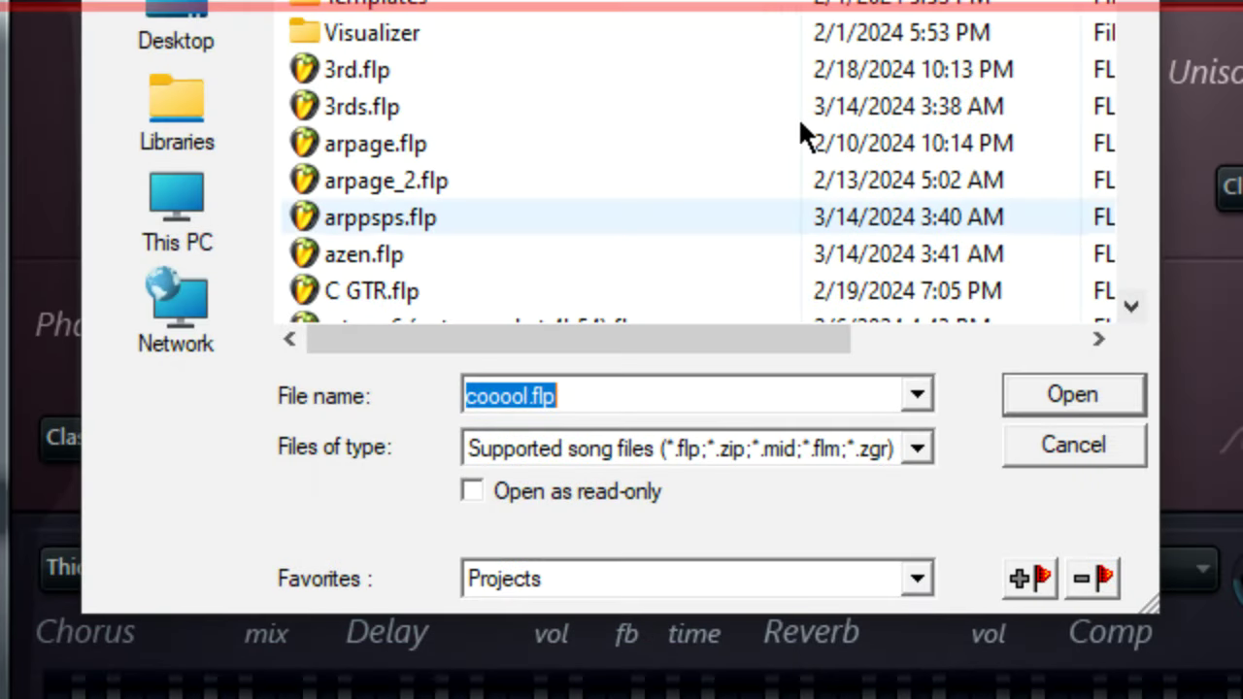
scroll(732, 95, "down", 3)
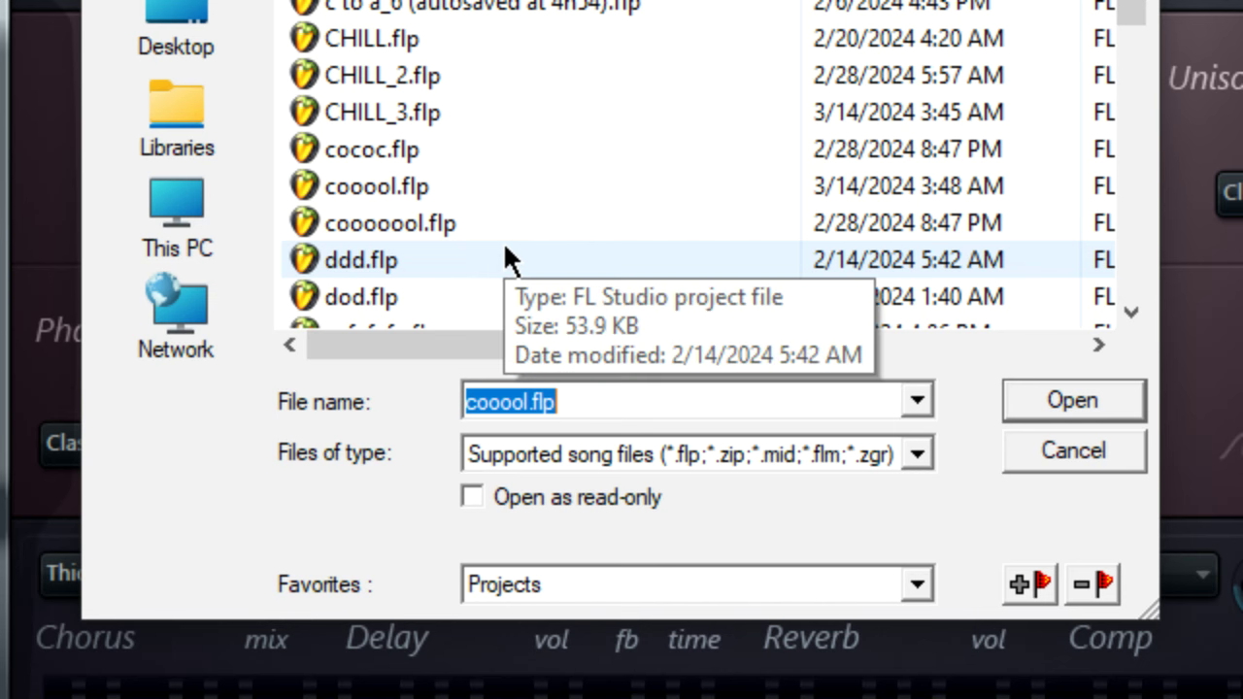
double_click(473, 243)
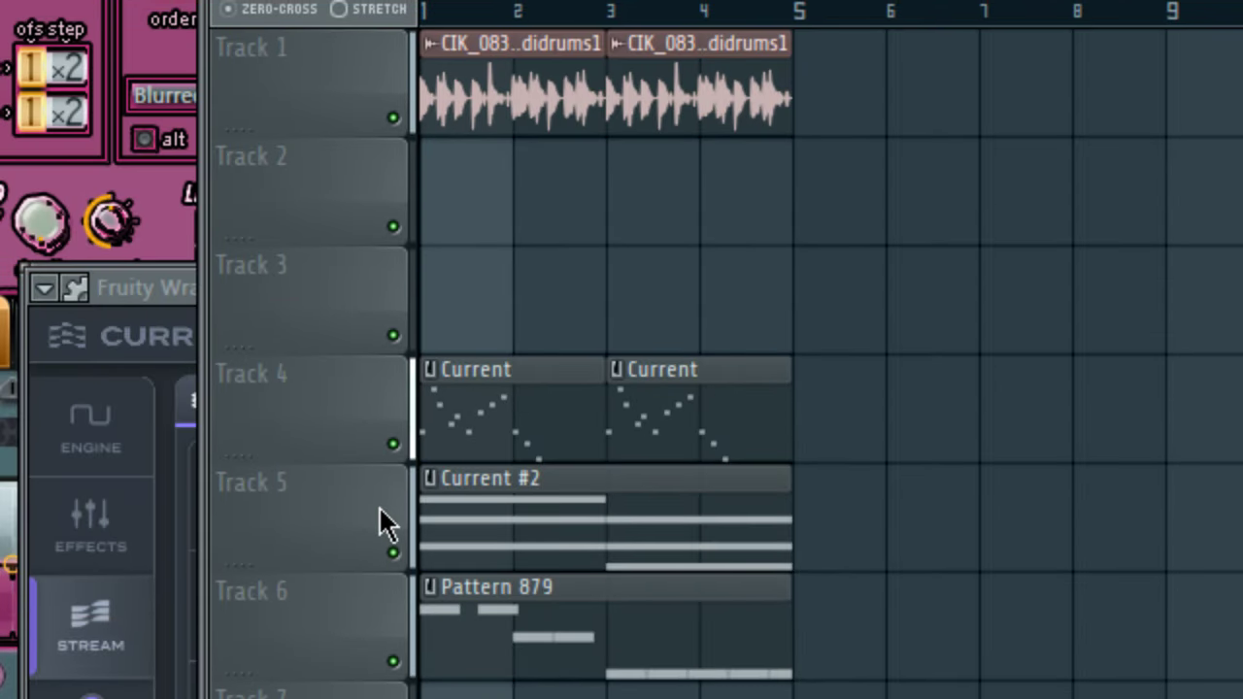
- Mute playlist tracks 5 and 4 to audition the drum loop with Pattern 879, and unmute them again
left_click(392, 551)
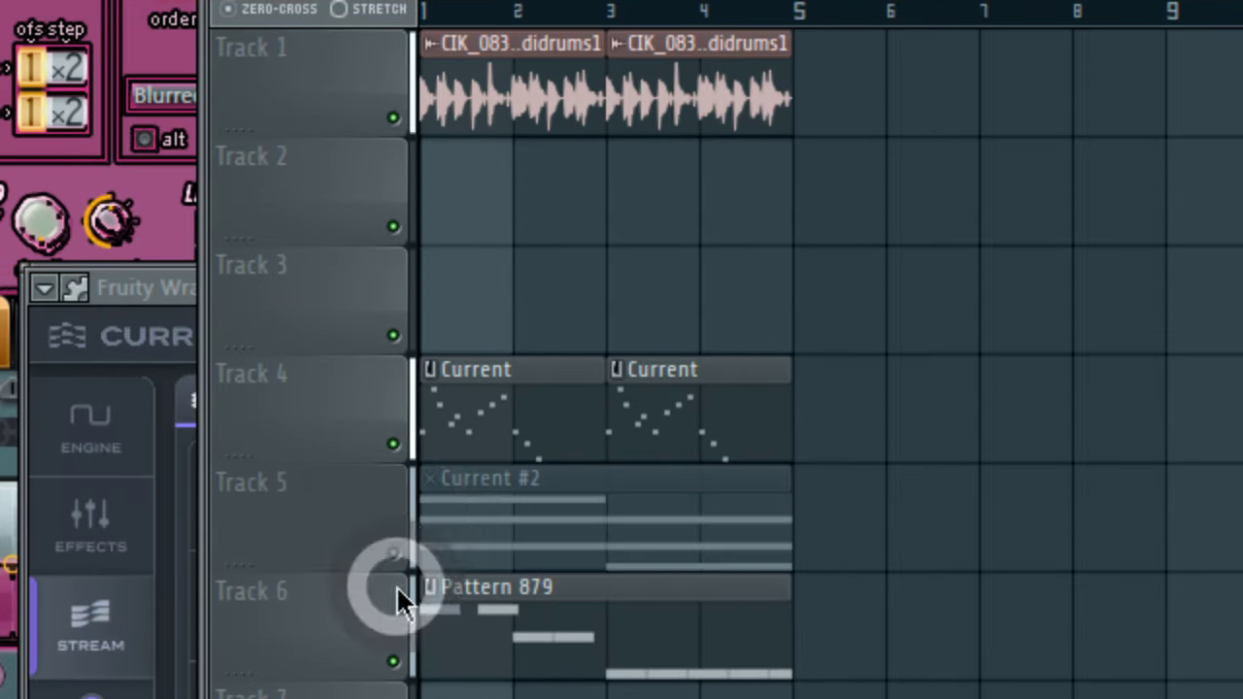
left_click(393, 444)
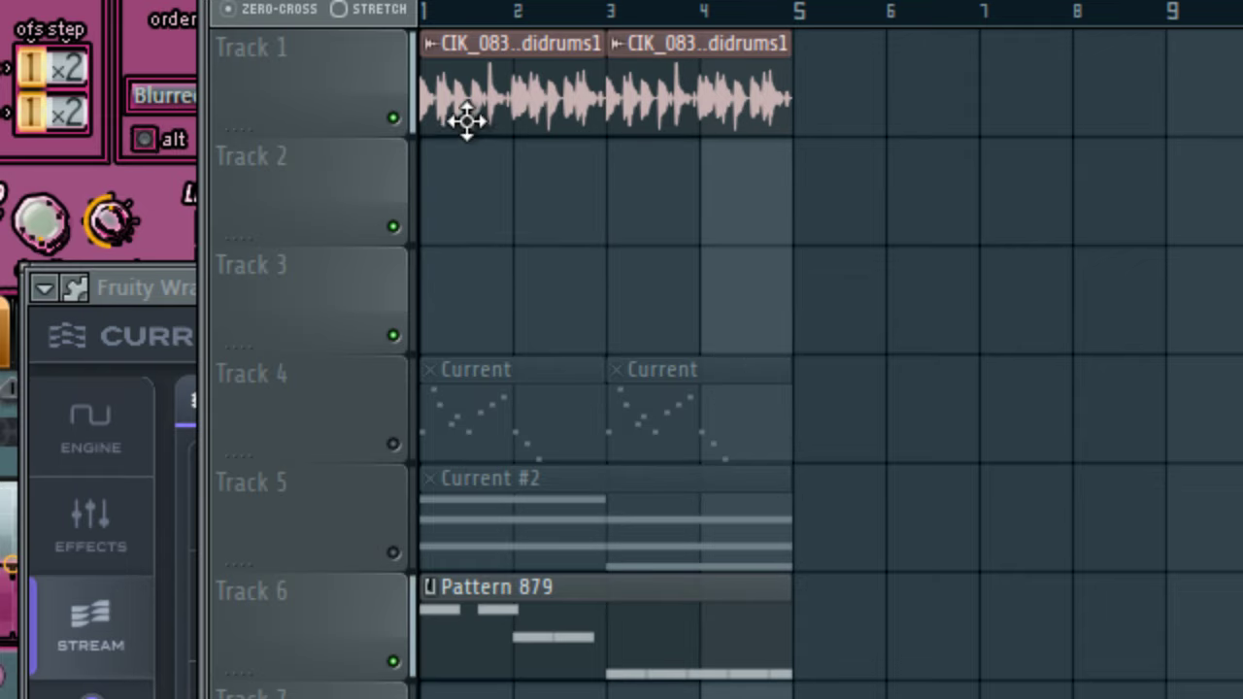
left_click(392, 540)
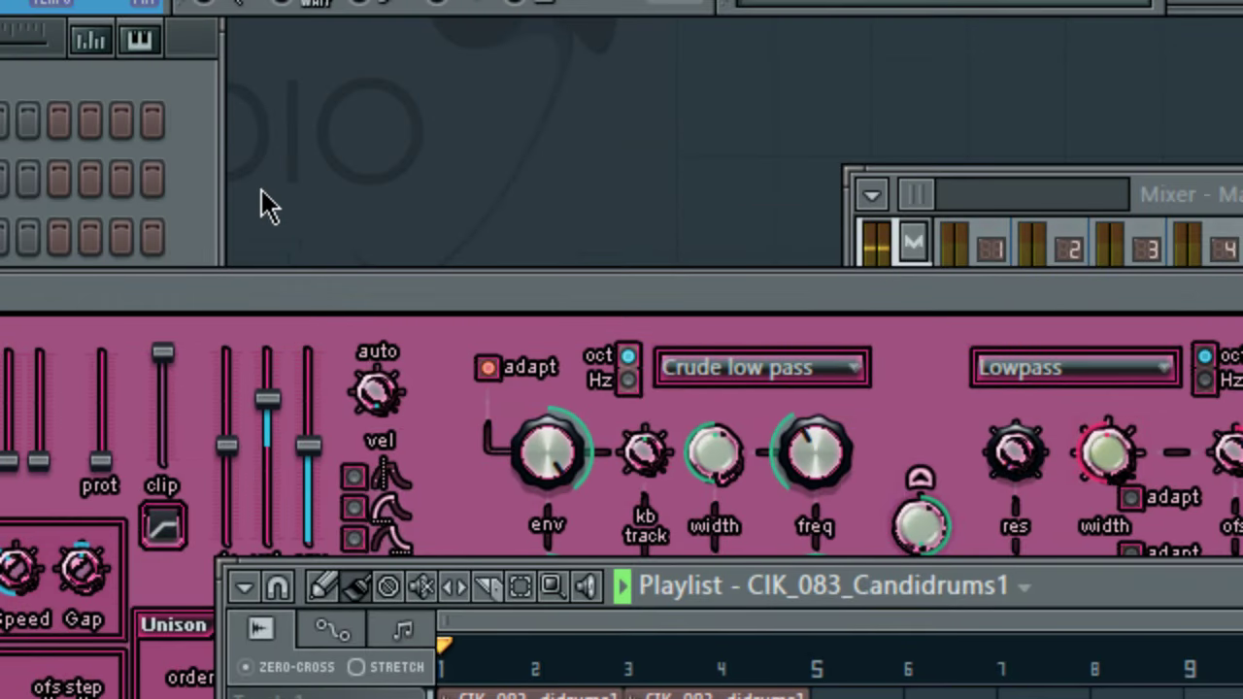
- Open the Harmor #2 instrument and lower the frequency of its Crude low pass filter
left_click(219, 227)
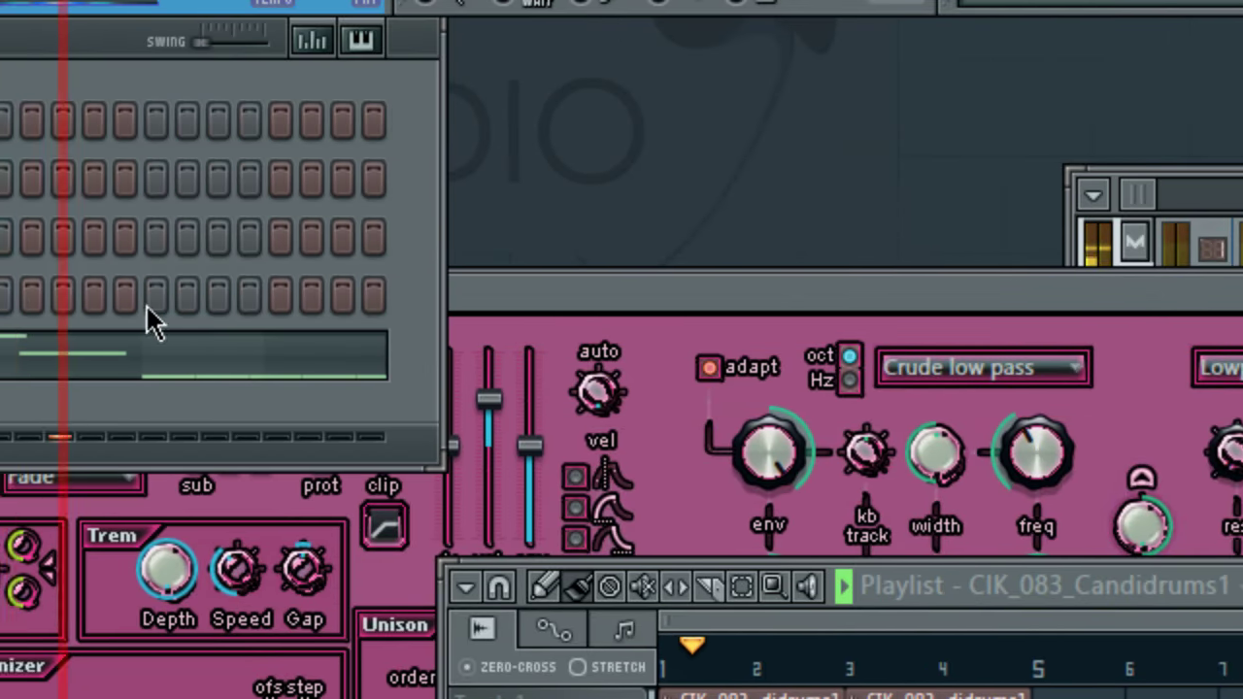
left_click(96, 376)
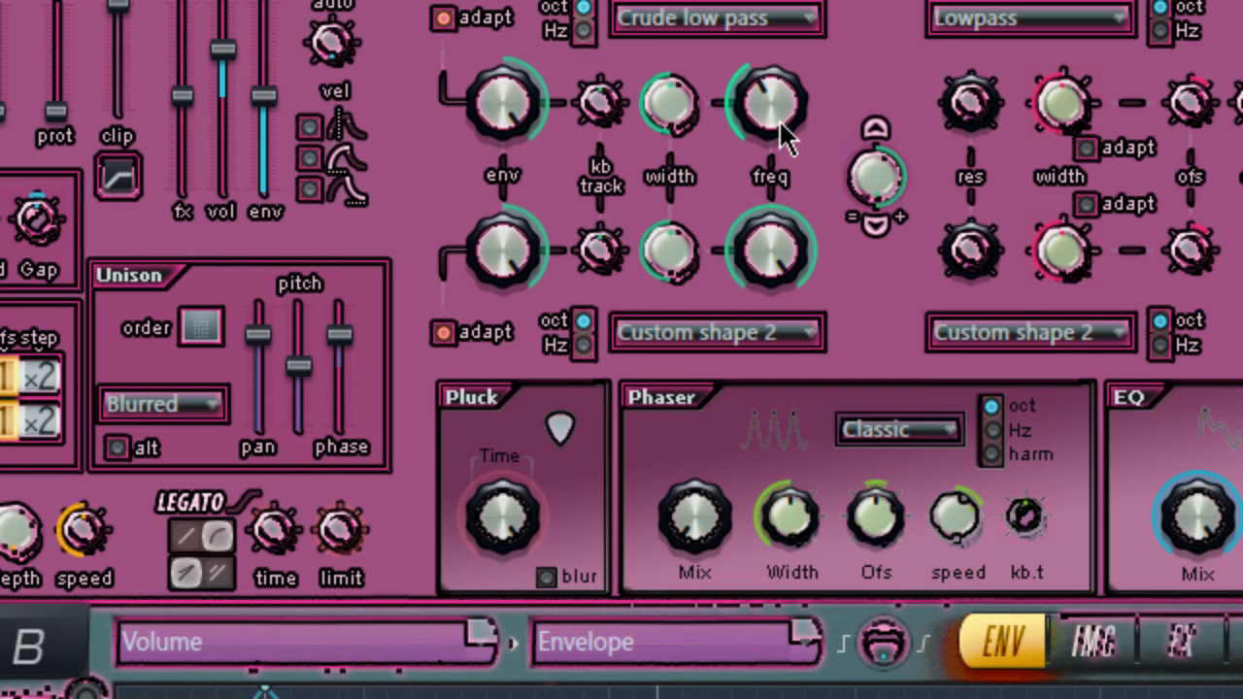
left_click_drag(777, 97, 777, 126)
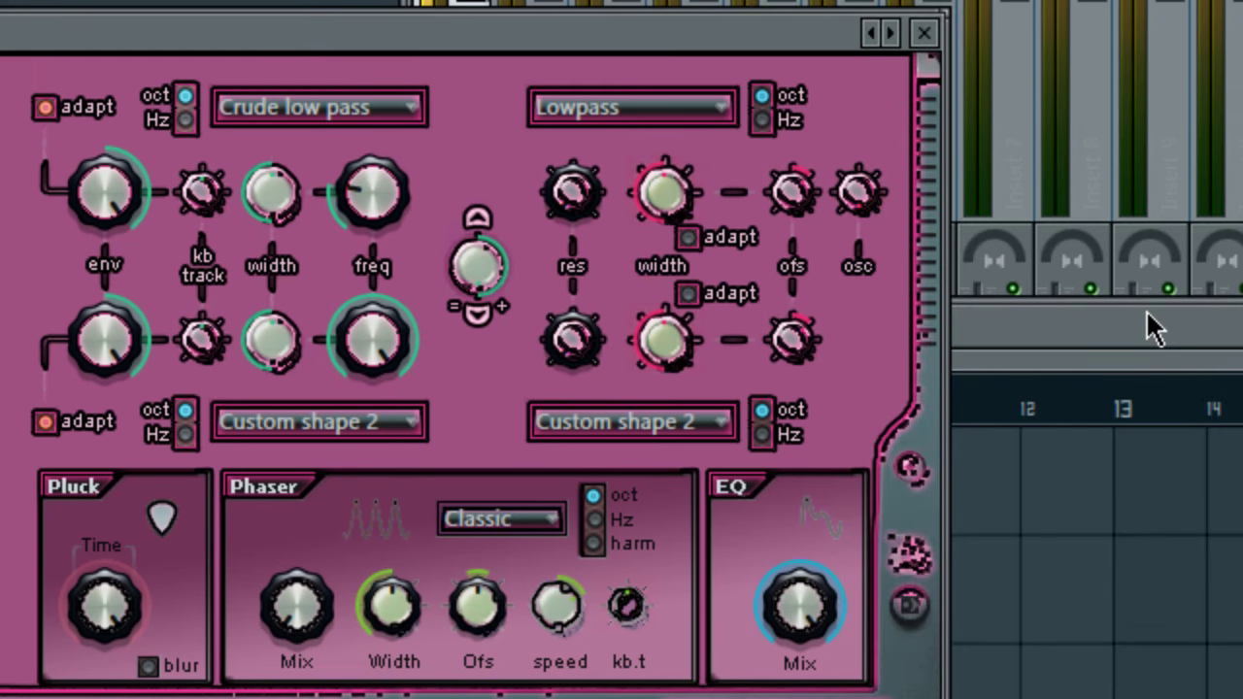
- Mute and unmute the drum loop on playlist Track 1 to compare the mix with and without it
left_click(1147, 314)
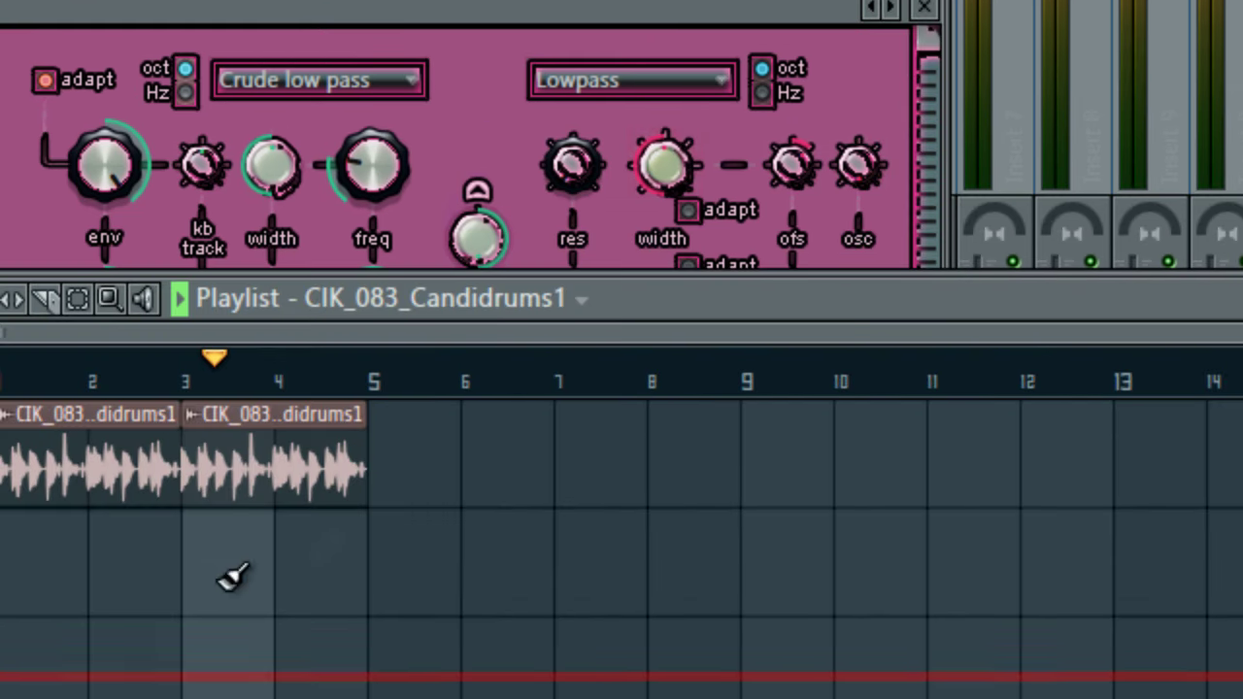
left_click(97, 273)
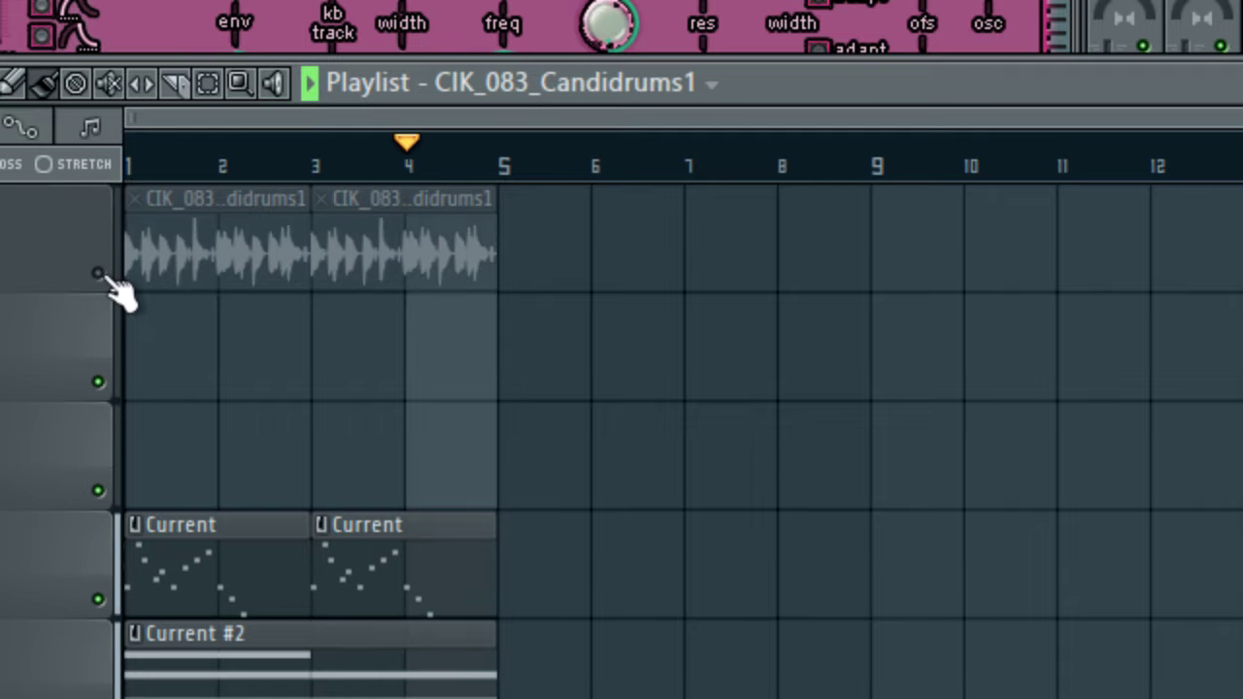
left_click(98, 274)
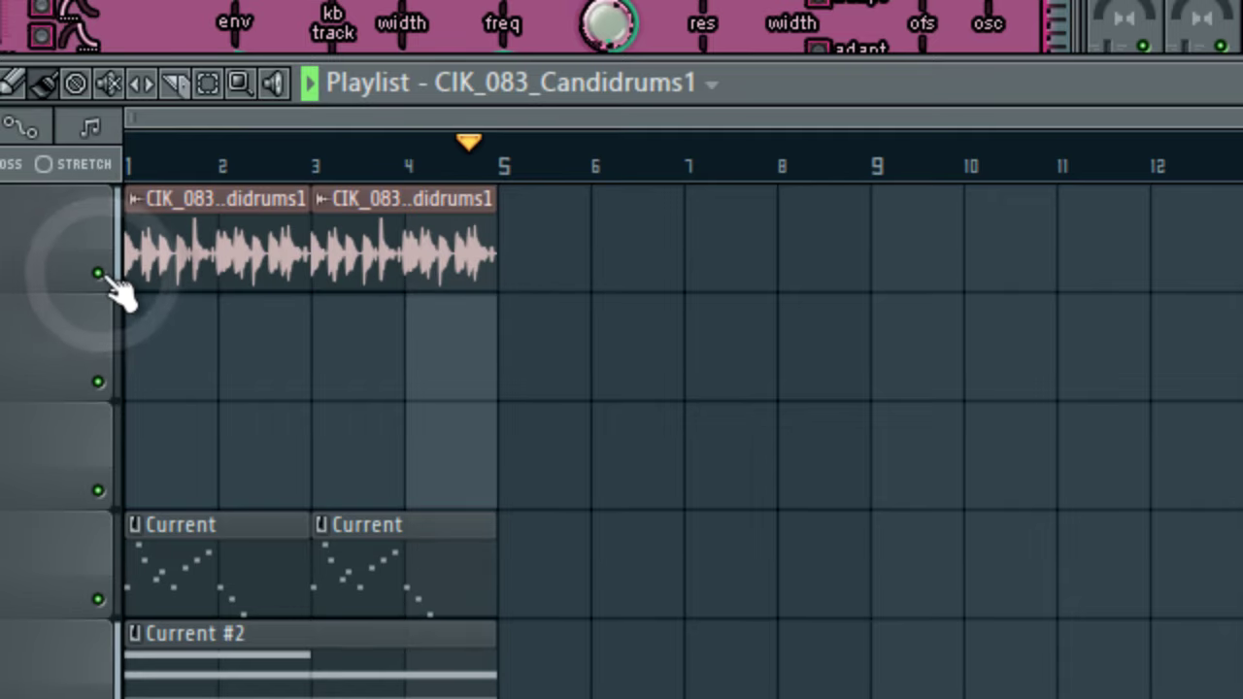
left_click(99, 274)
left_click(98, 274)
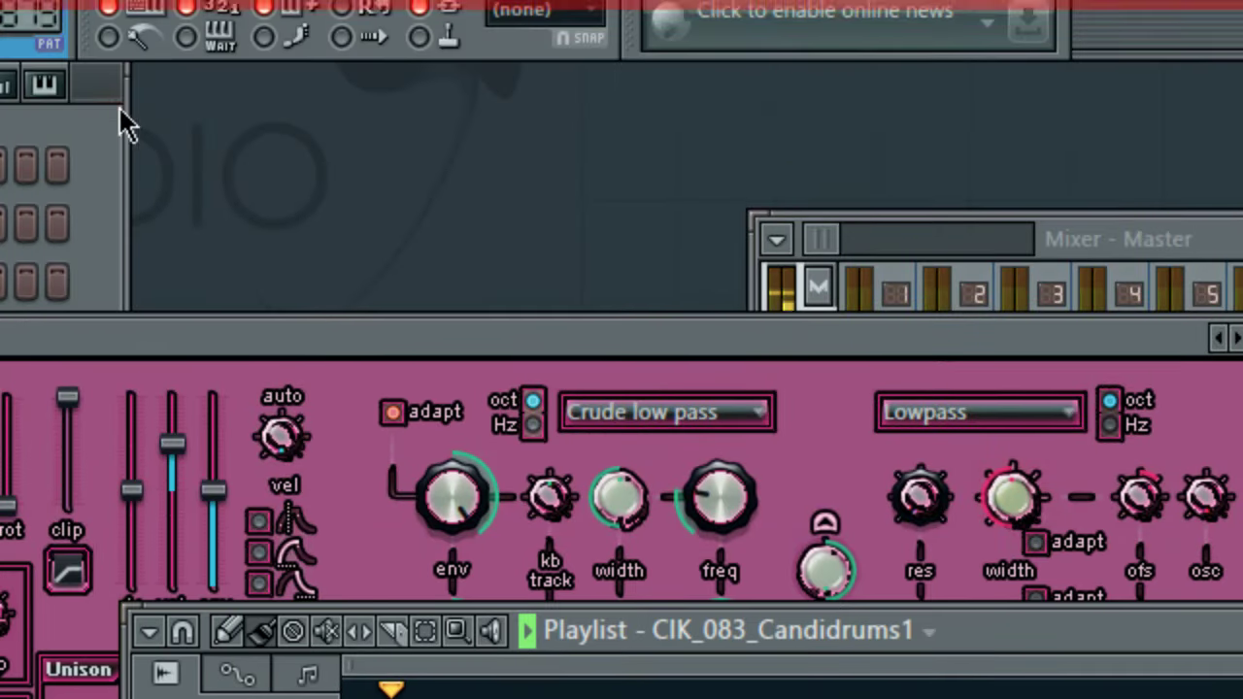
- Switch to Pattern 873 and paint its clips across bars 1 to 4 on playlist Track 3
left_click_drag(97, 104, 97, 82)
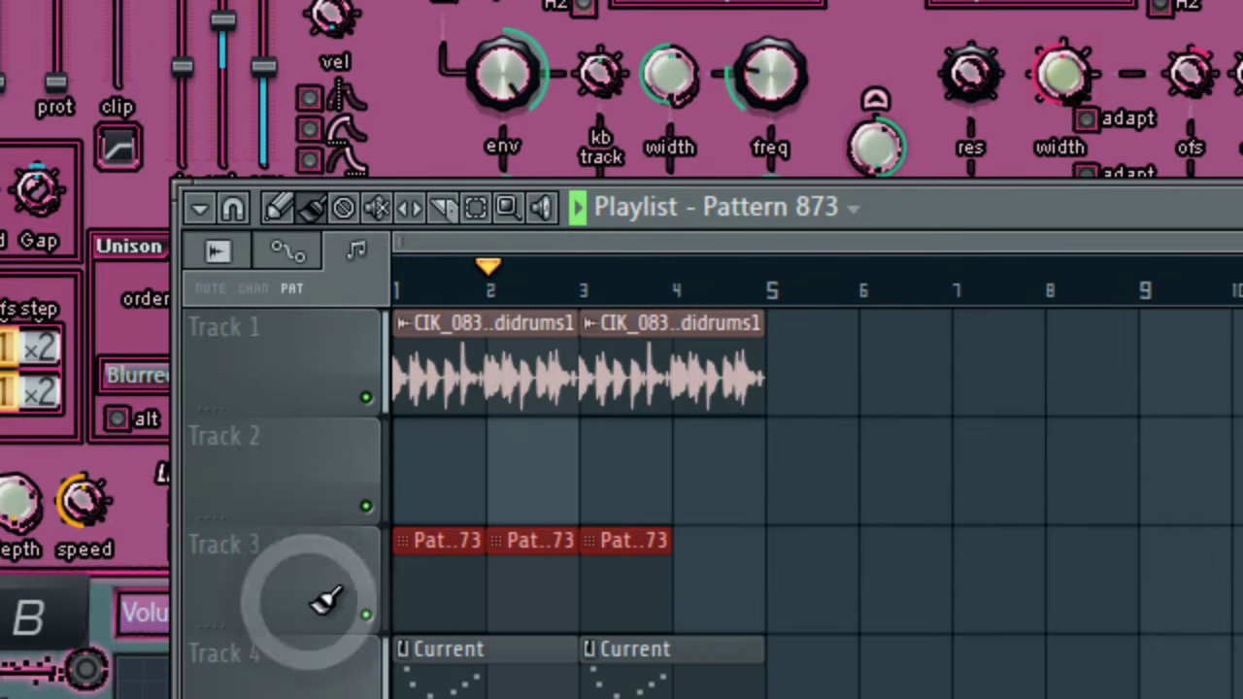
left_click_drag(621, 585, 714, 585)
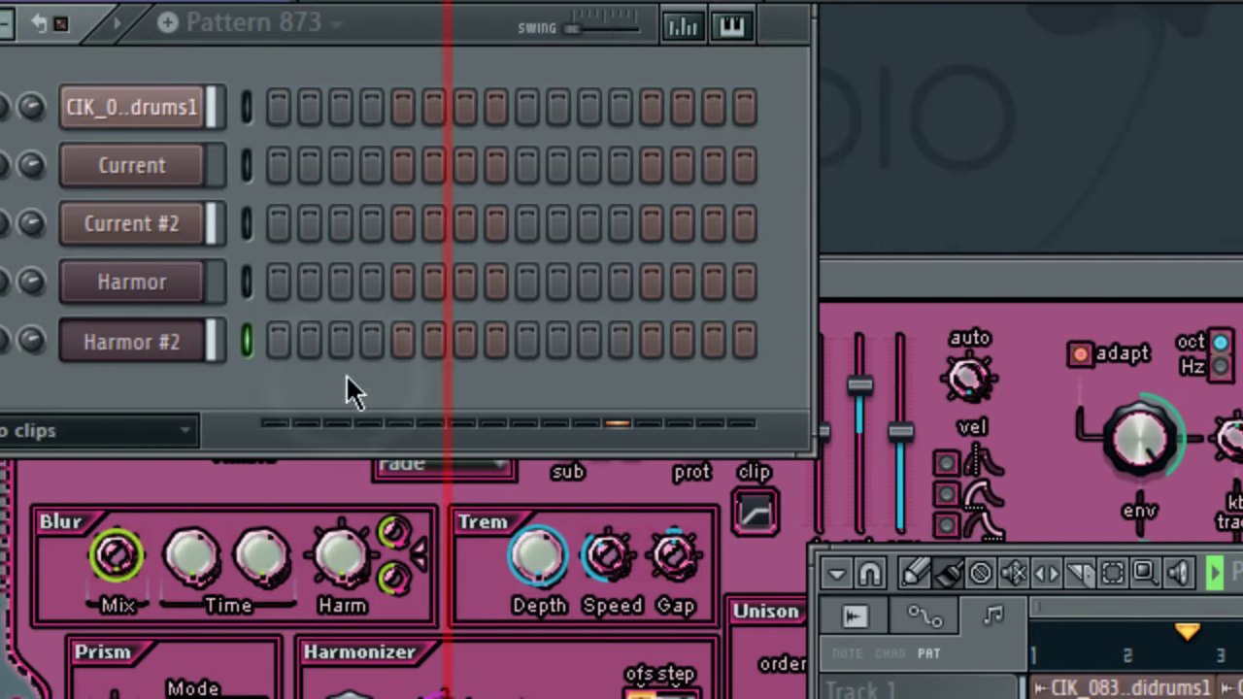
- Show all channels in the channel rack and open the effects settings of the Harmor instrument
left_click(103, 427)
left_click(100, 466)
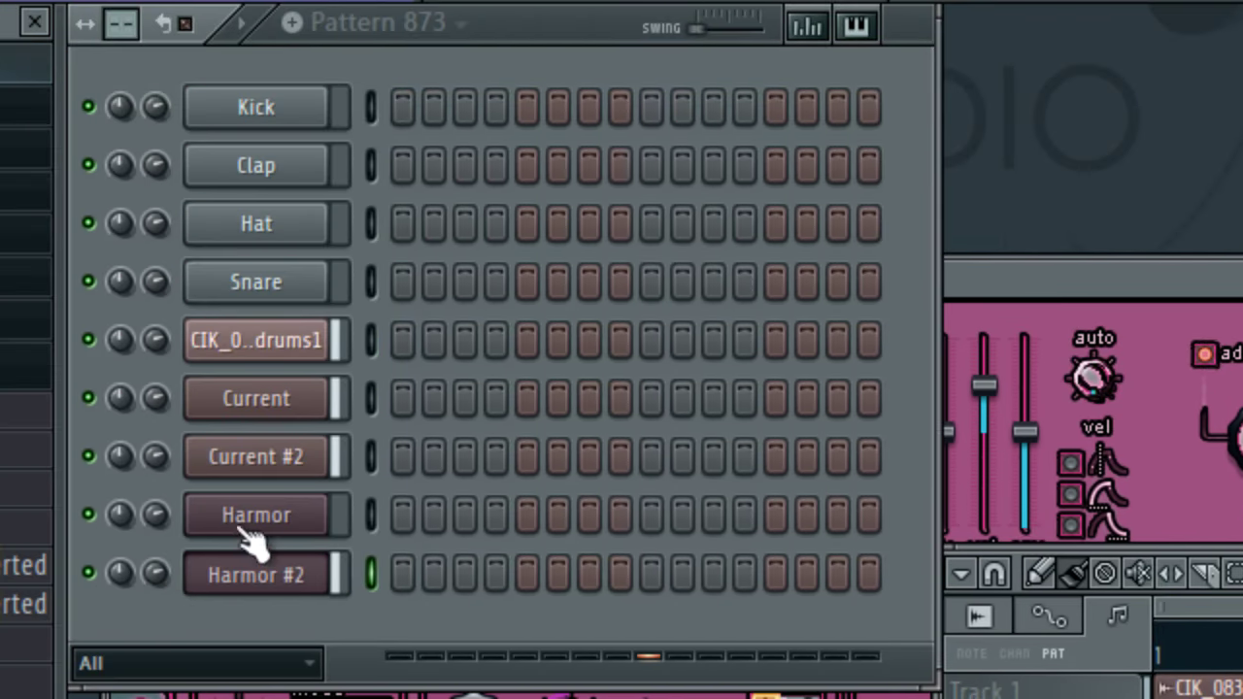
left_click(292, 575)
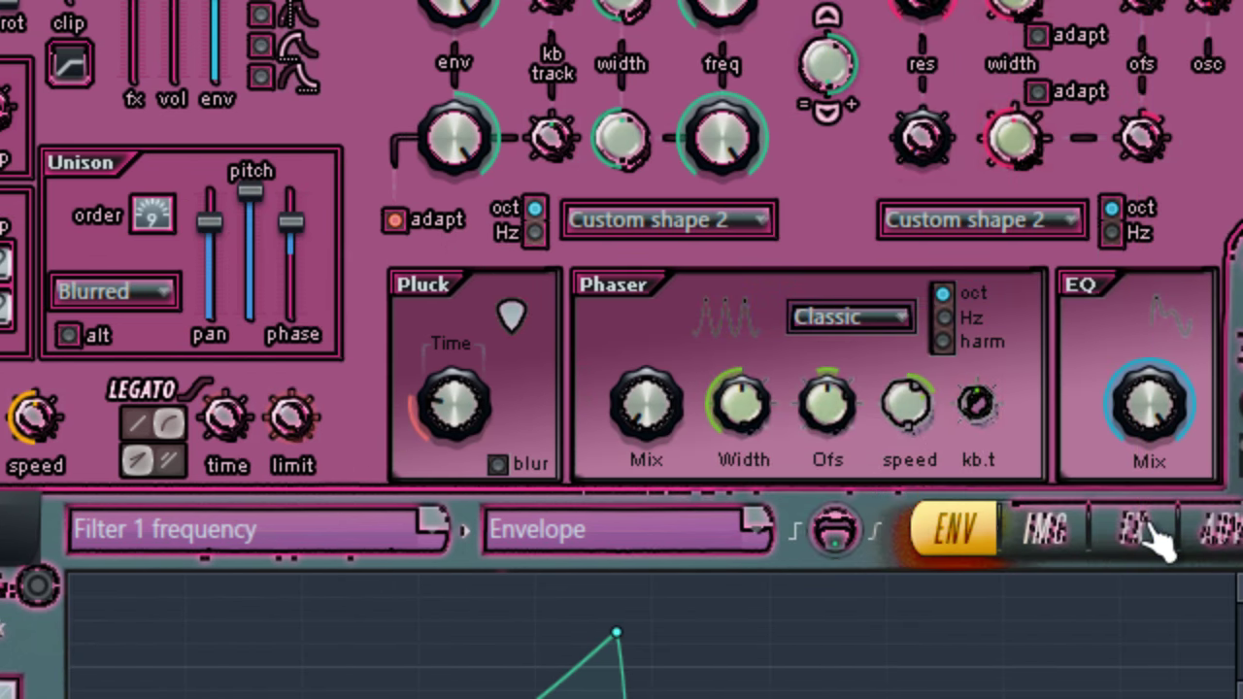
left_click(1156, 532)
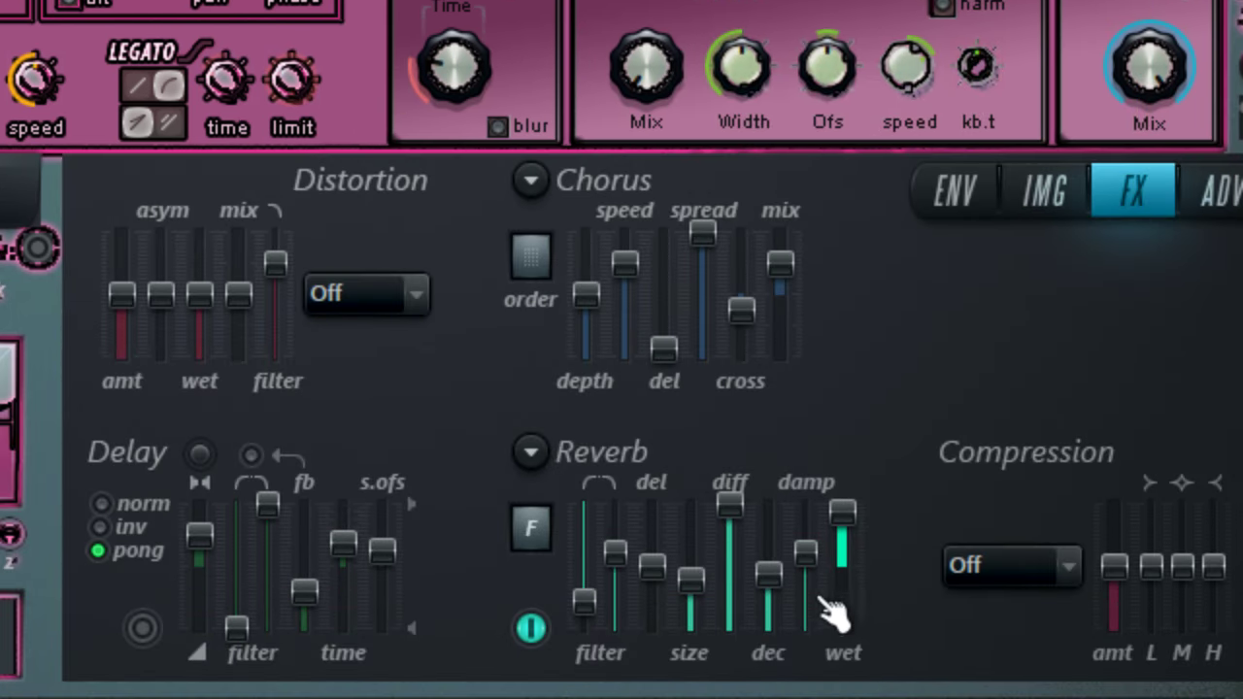
- Raise Harmor's reverb decay to its maximum and reduce the reverb wet level
left_click_drag(765, 573, 768, 507)
left_click_drag(843, 514, 843, 546)
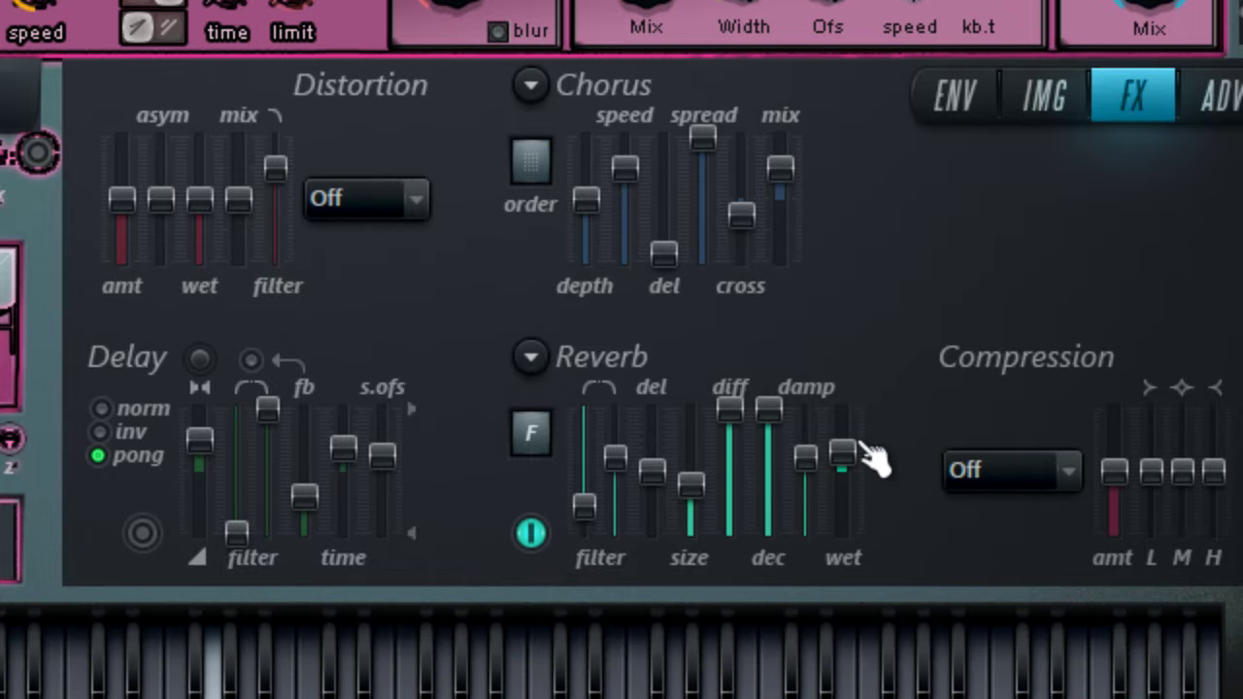
mouse_move(845, 453)
left_mouse_down()
mouse_move(842, 406)
mouse_move(843, 434)
left_mouse_up()
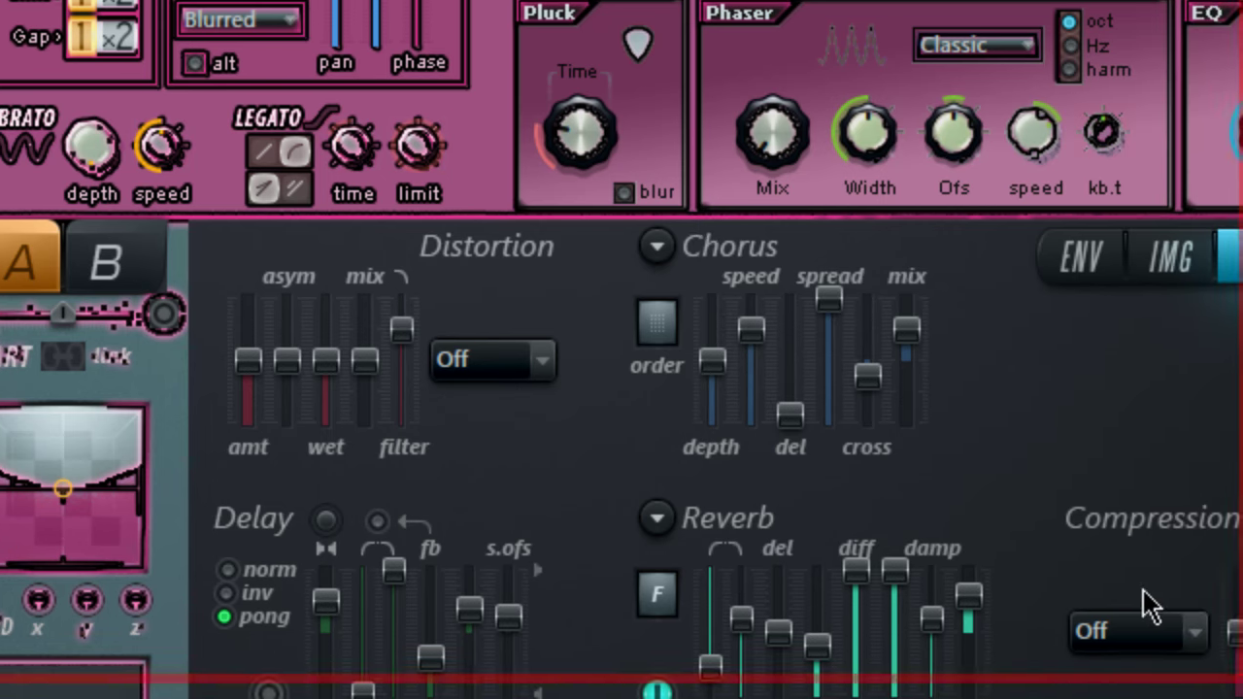
left_click(1220, 661)
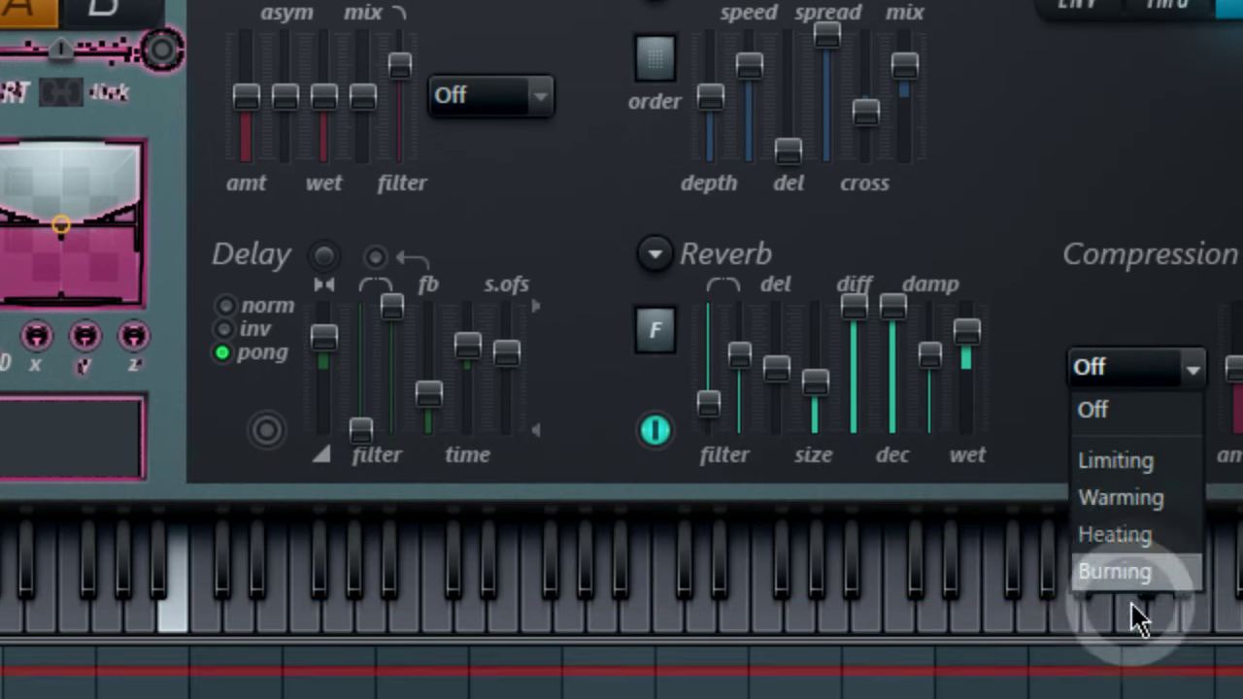
left_click(1131, 602)
left_click(1015, 359)
left_click(1006, 491)
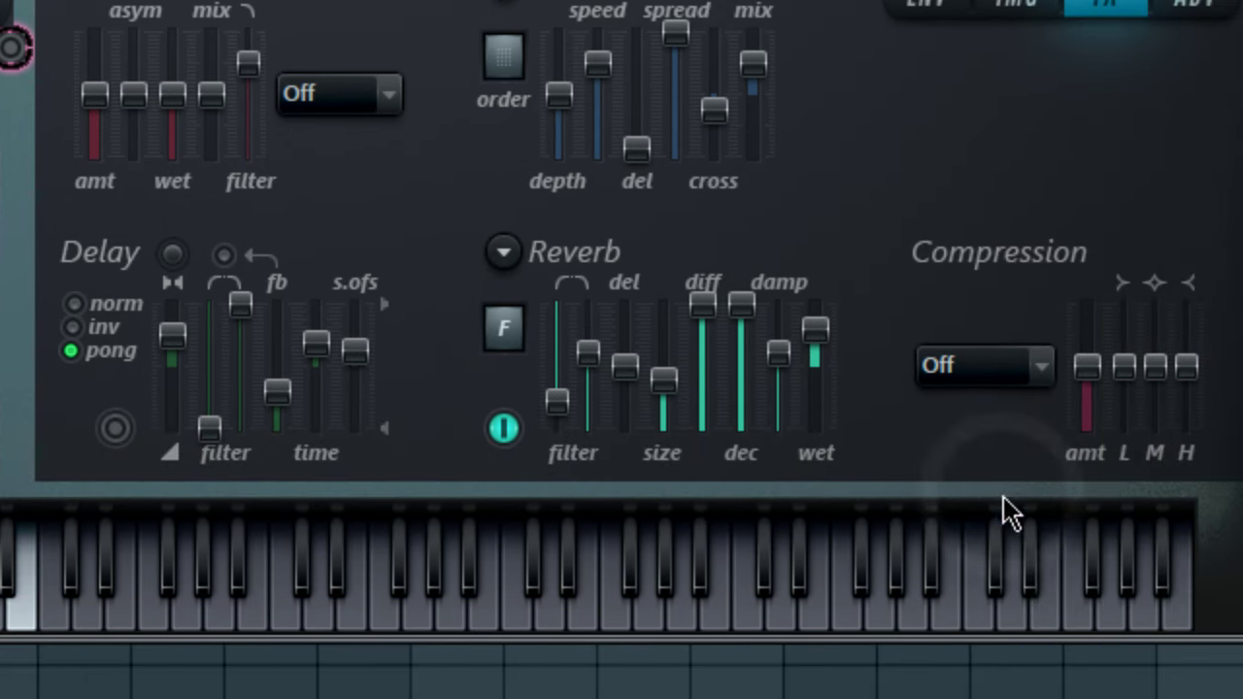
left_click(1005, 361)
left_click(929, 602)
- Set Harmor's compression mode to Heating and raise the compression amount
left_click(986, 365)
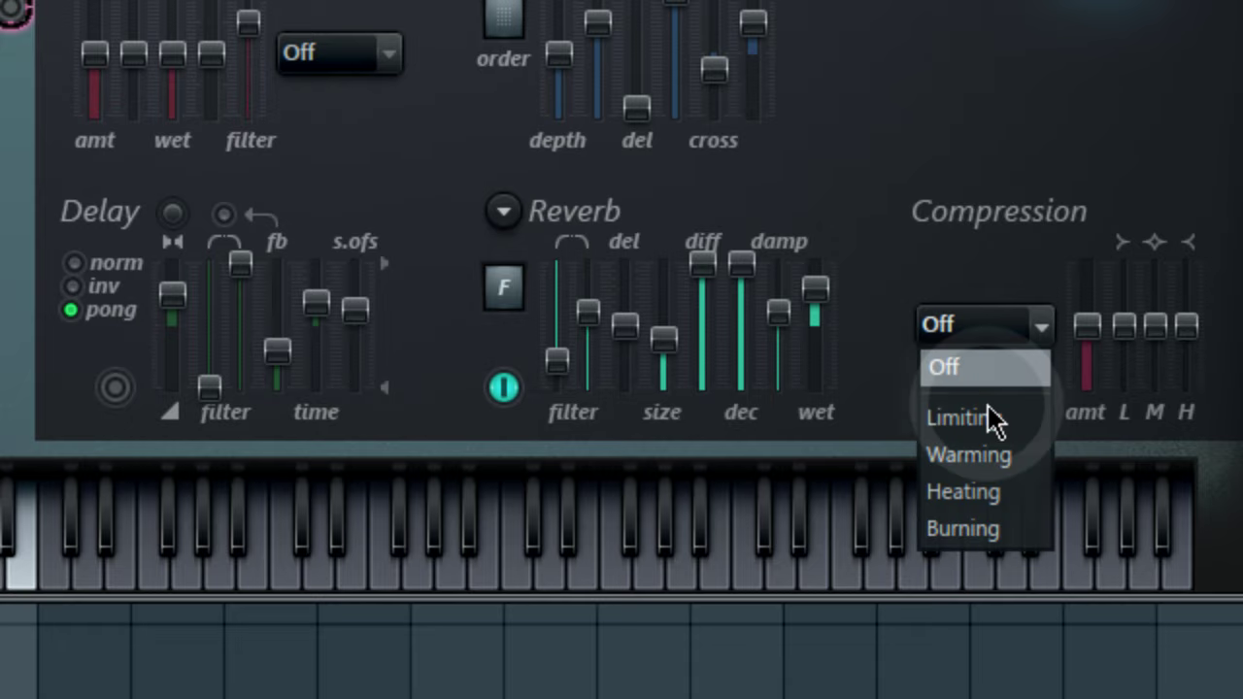
left_click(1001, 497)
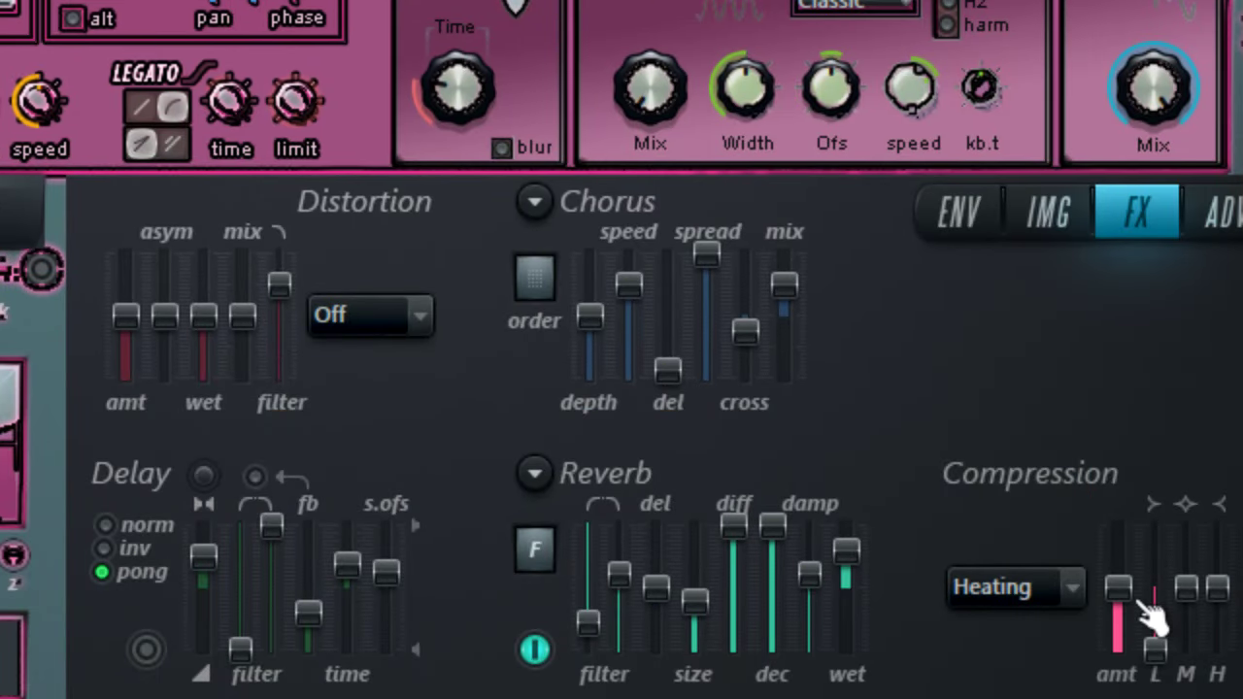
left_click_drag(1134, 600, 1136, 537)
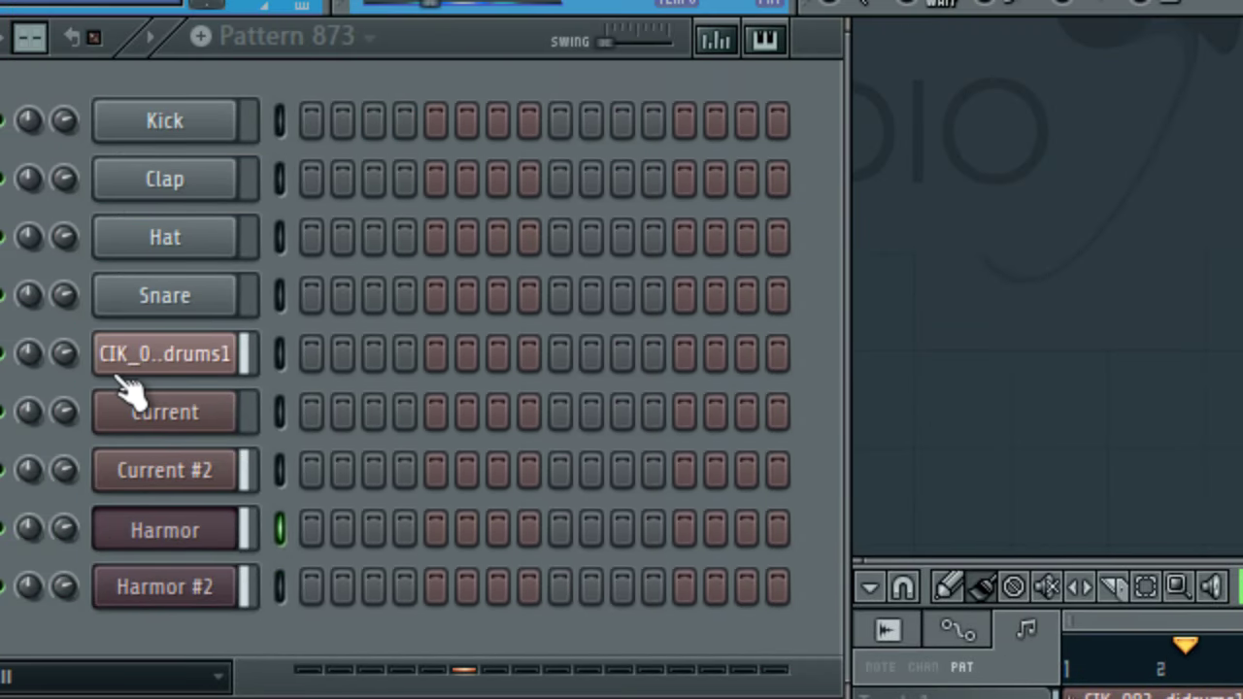
- Go to mixer insert 12 of the CIK drums channel and load Fruity Reeverb into effect slot 7
left_click(128, 369)
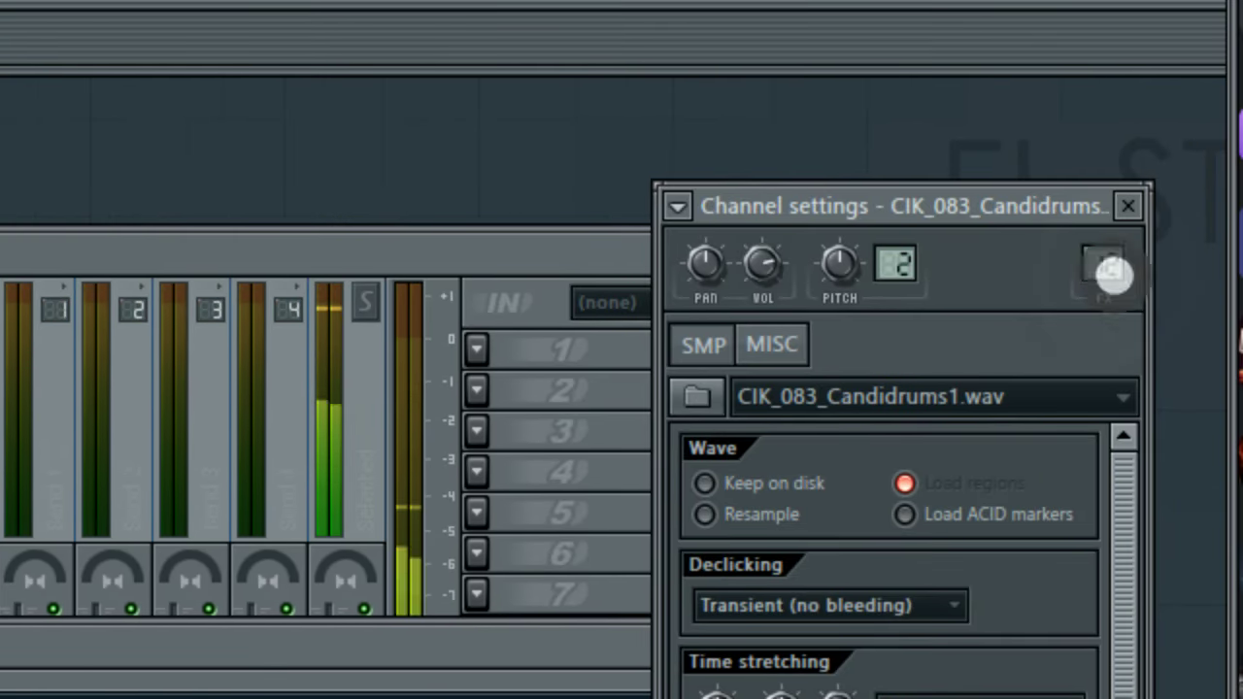
left_click(1107, 270)
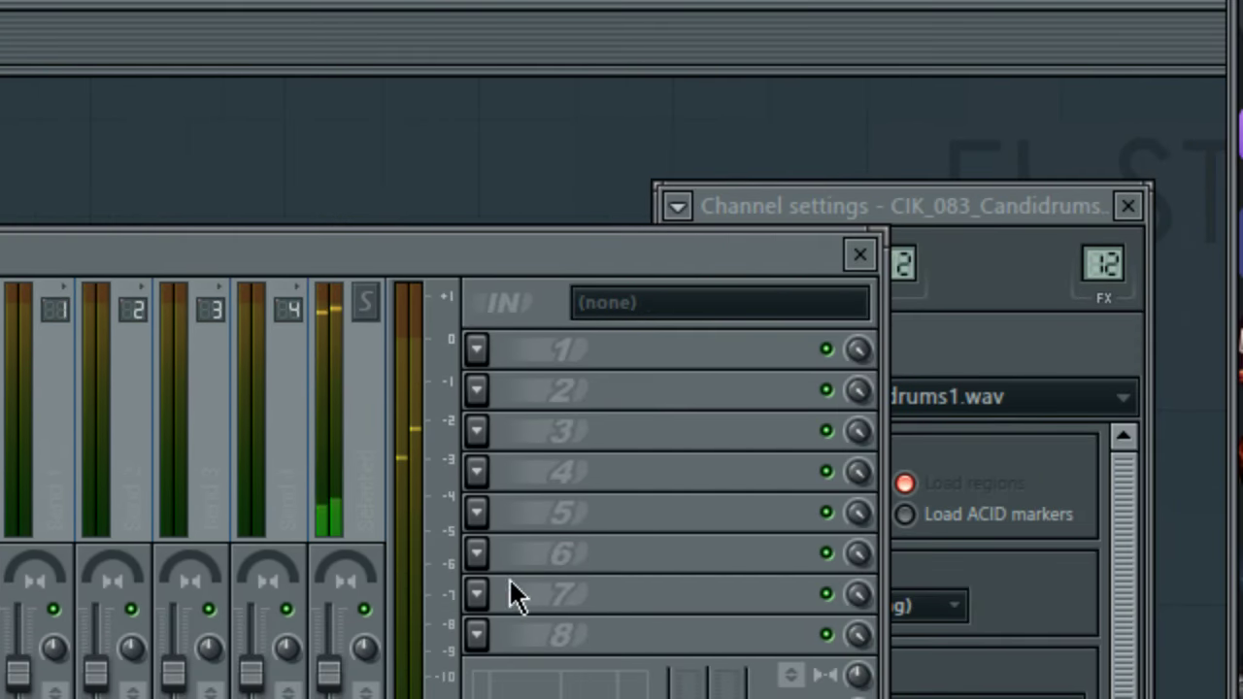
left_click(476, 594)
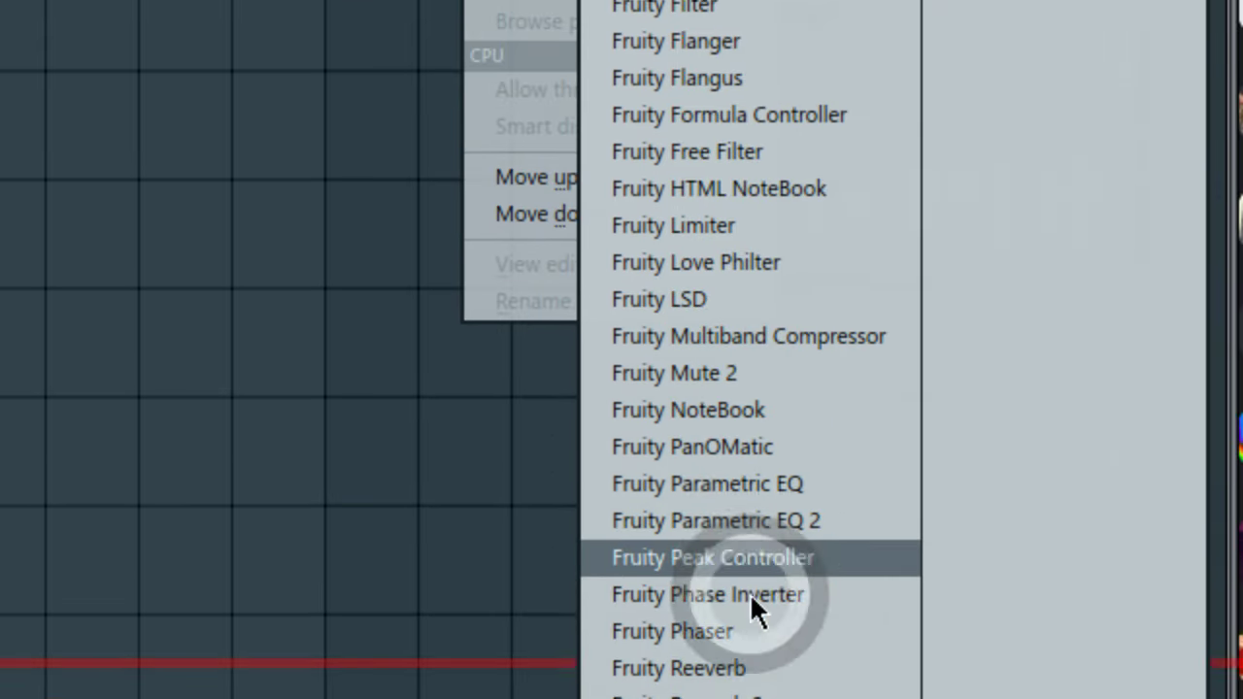
left_click(755, 608)
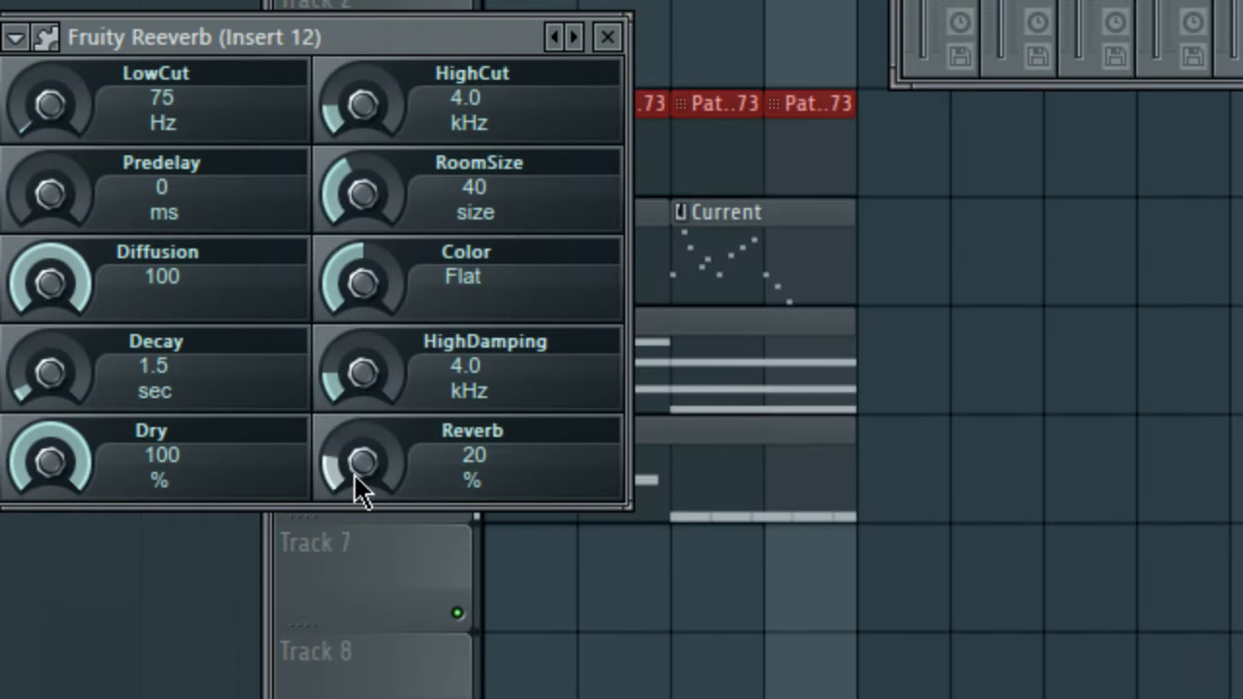
- Raise the Reverb level and adjust the HighCut of Fruity Reeverb on the drum loop's insert
left_click_drag(355, 476, 356, 456)
left_click_drag(348, 125, 348, 126)
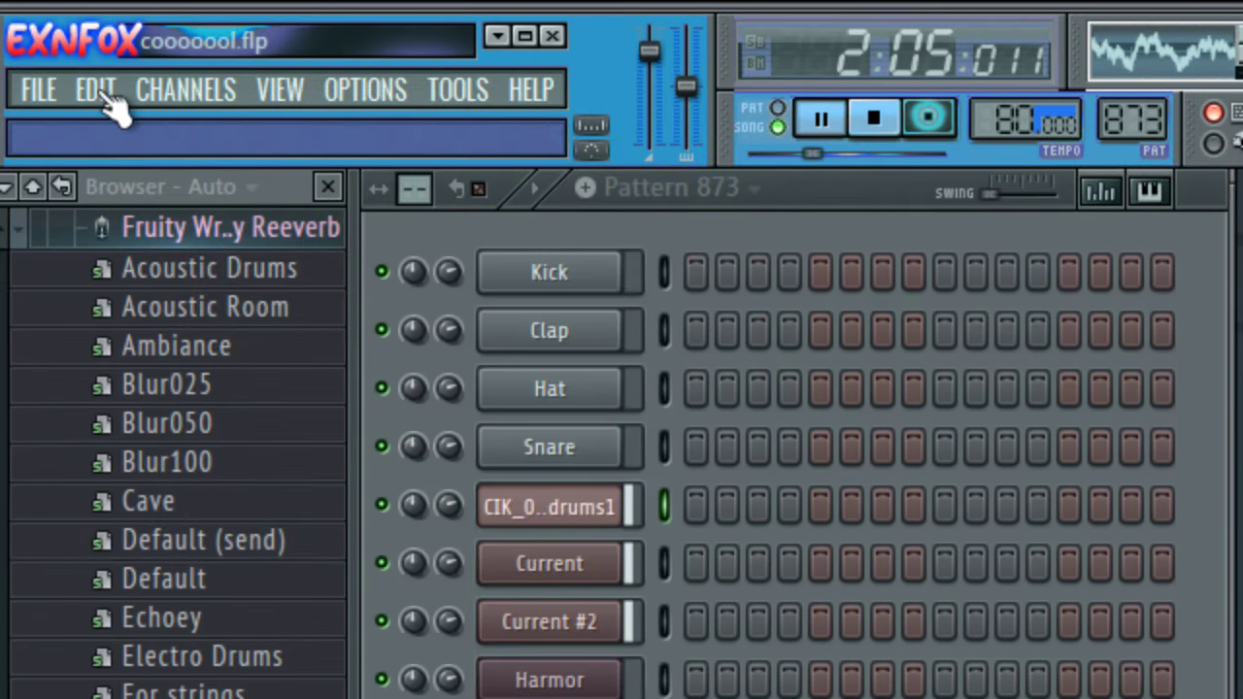
left_click(112, 89)
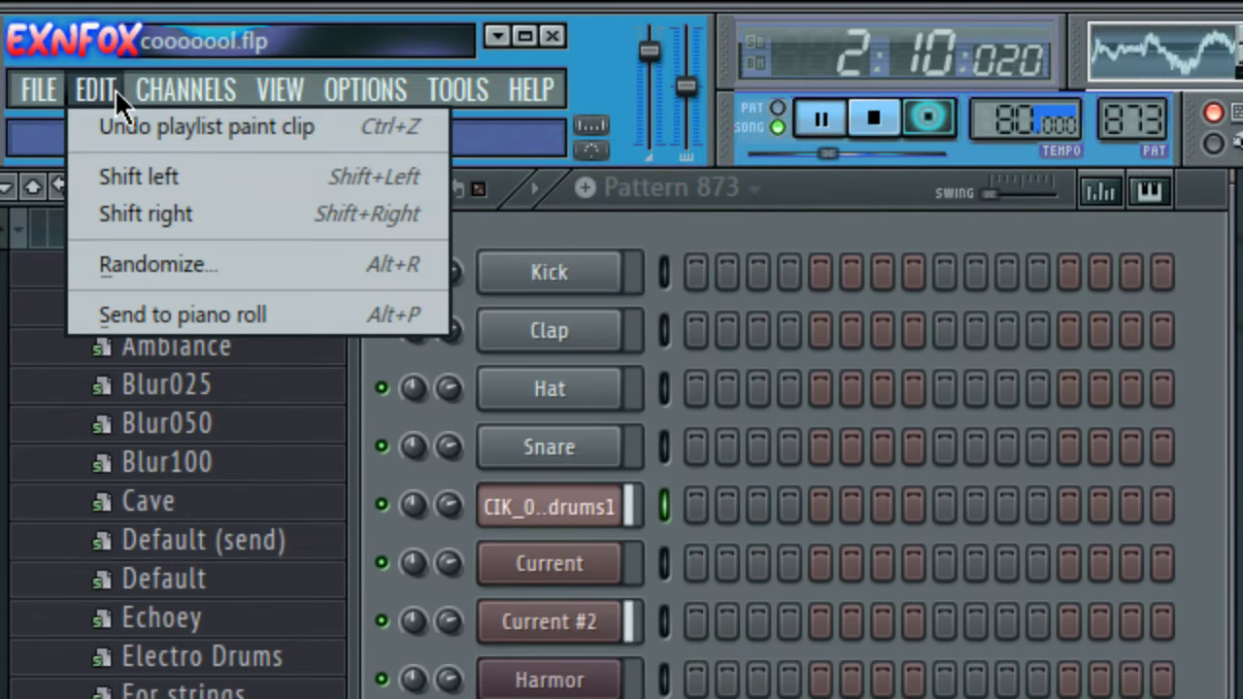
left_click(114, 89)
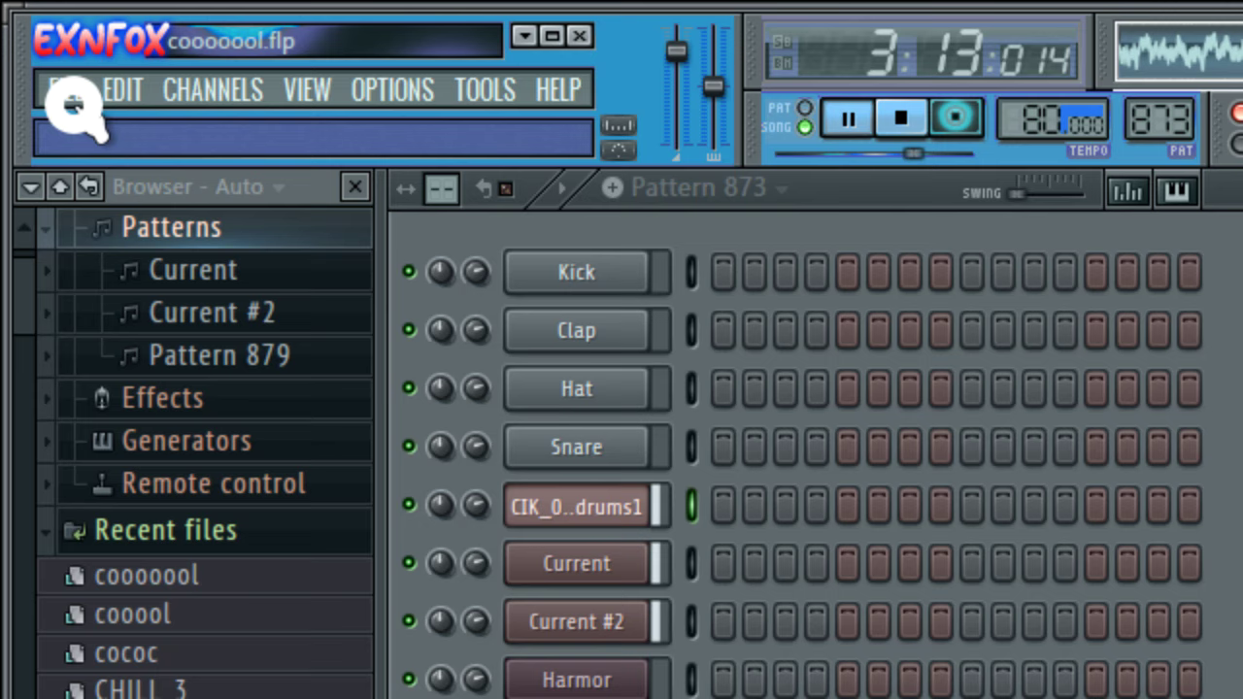
- Save the changes to the current project and open the project ddd.flp
left_click(72, 97)
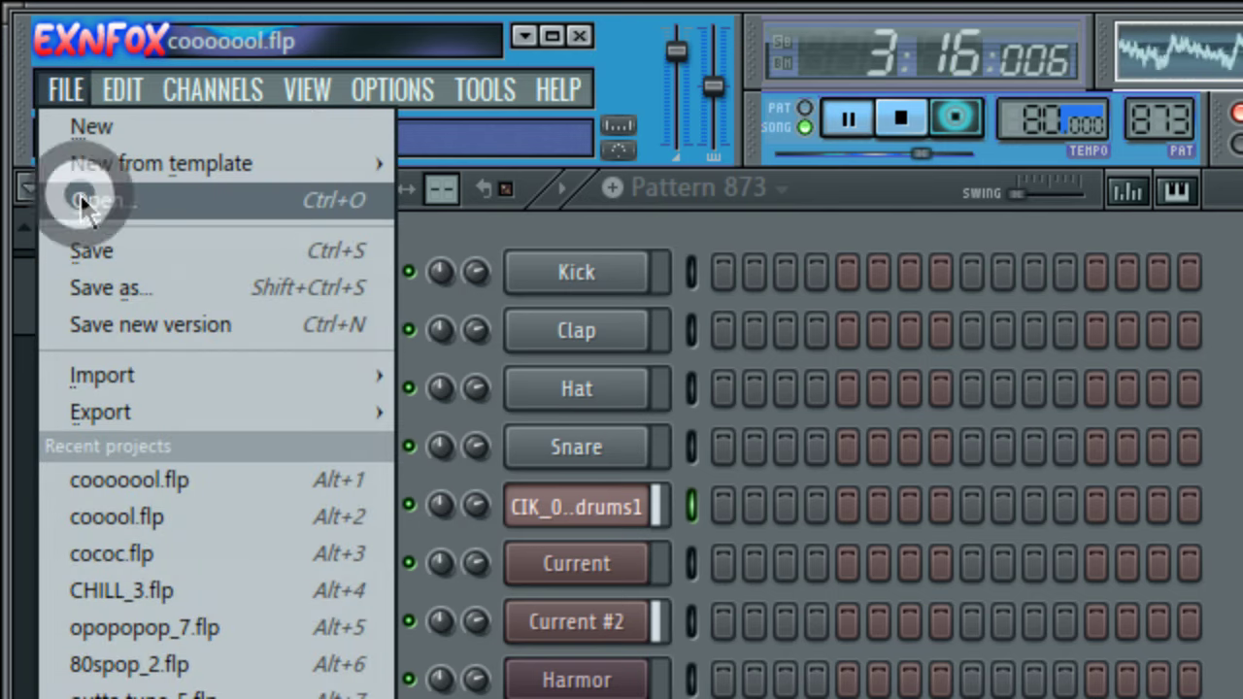
left_click(61, 199)
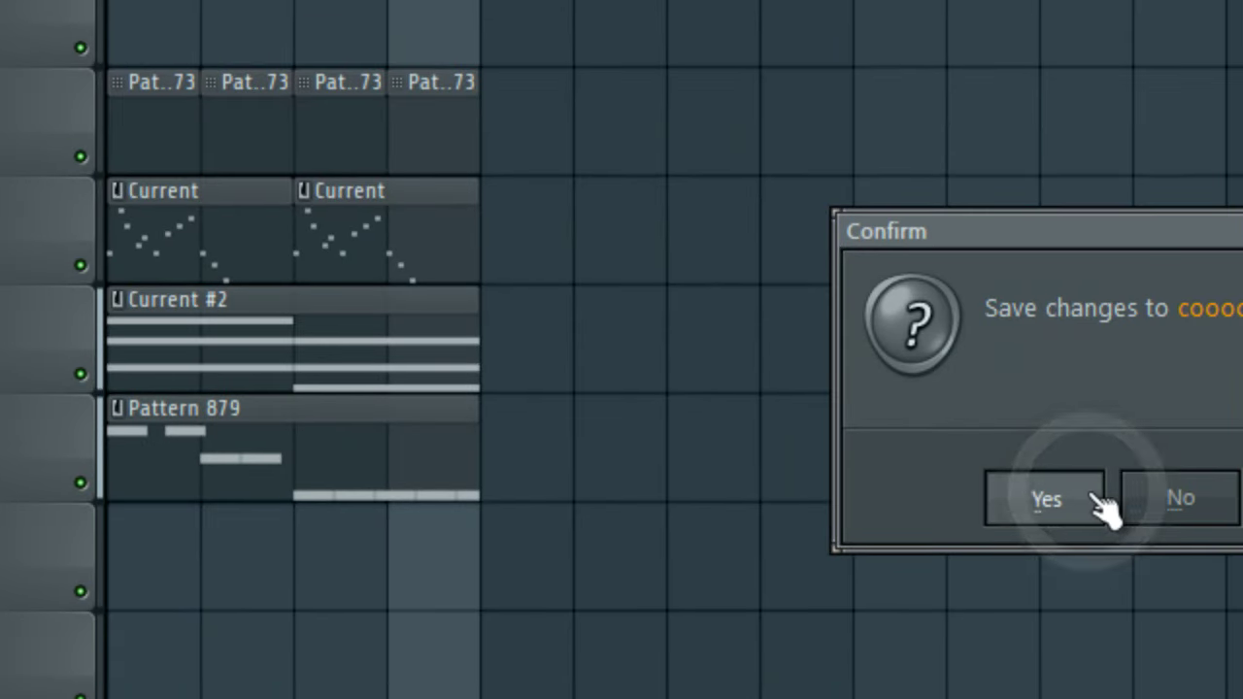
left_click(1097, 497)
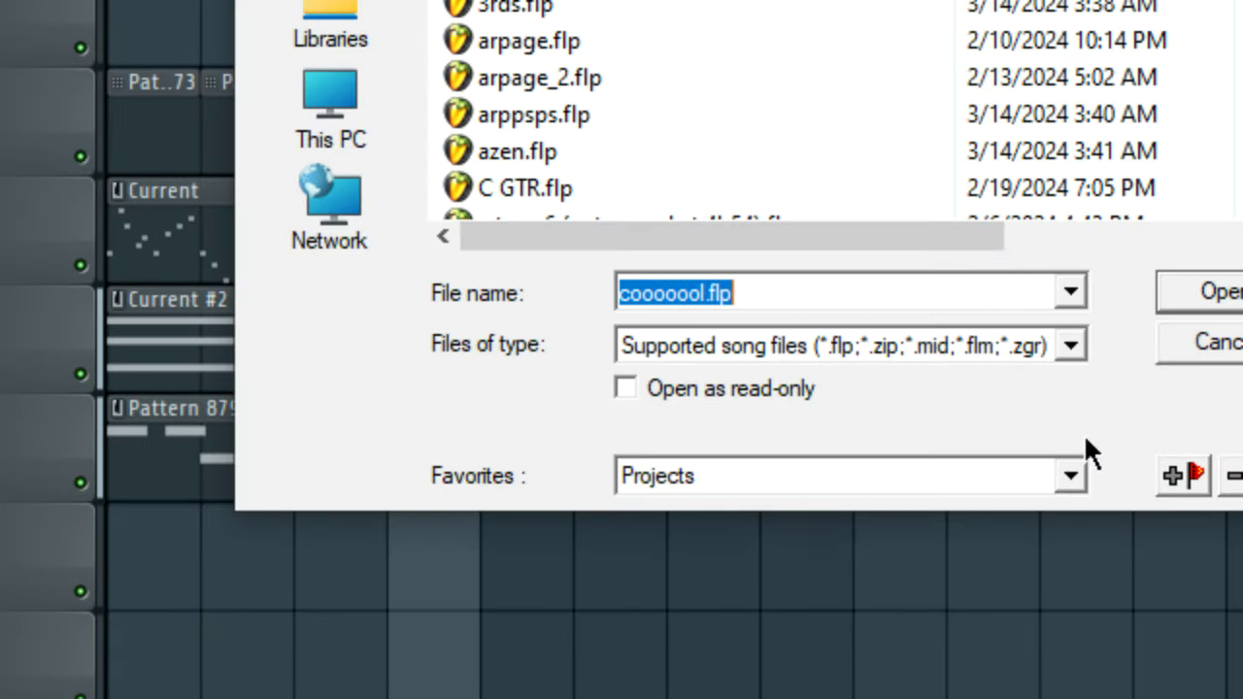
scroll(995, 204, "down", 6)
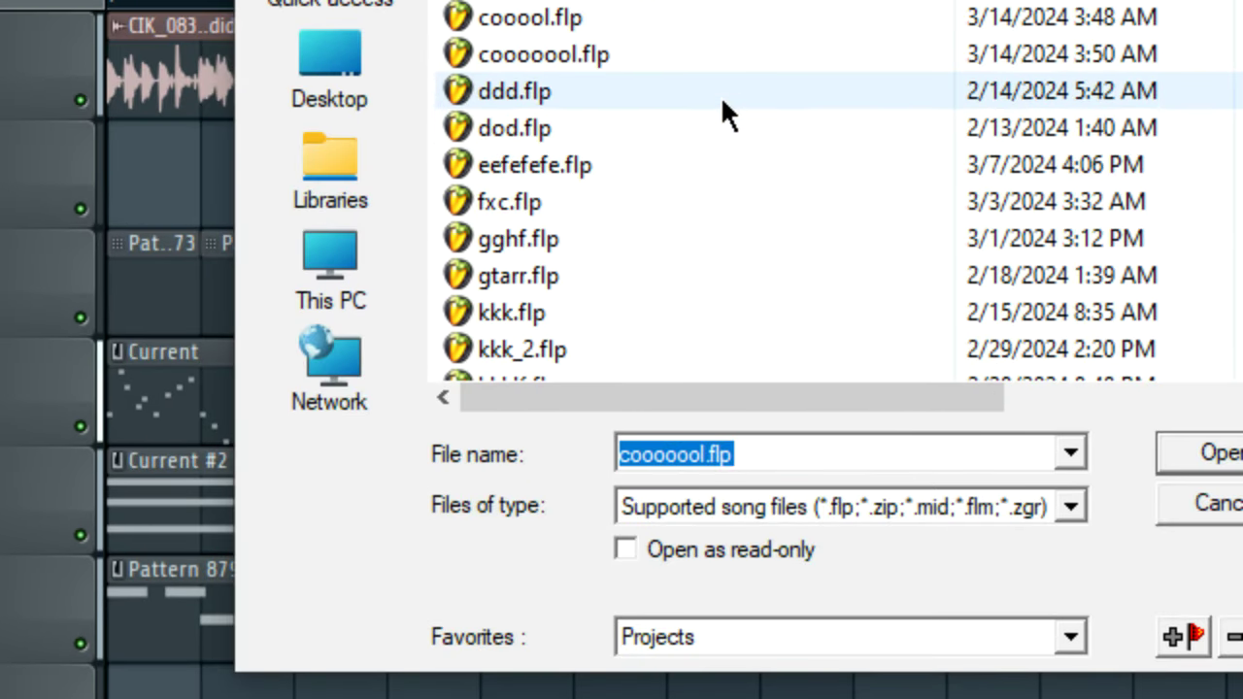
double_click(691, 122)
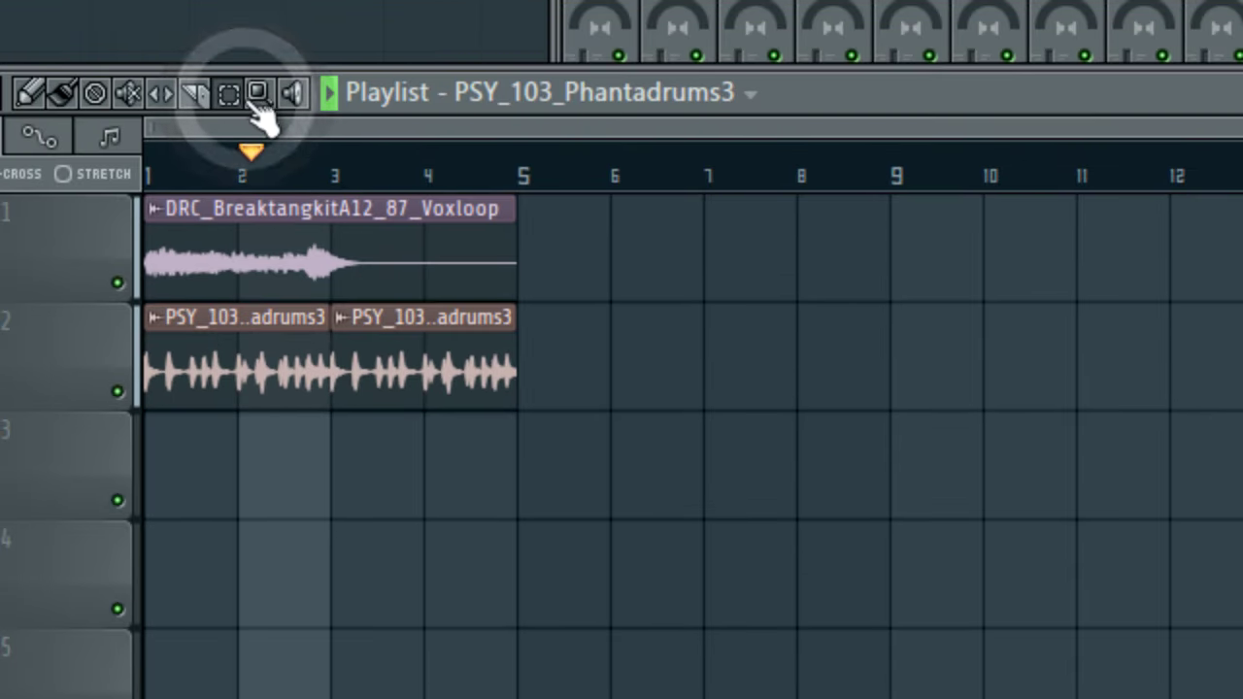
- Zoom the playlist in on the vox loop and Phantadrums clips and show all channels in the channel rack
left_click(261, 106)
left_click(417, 262)
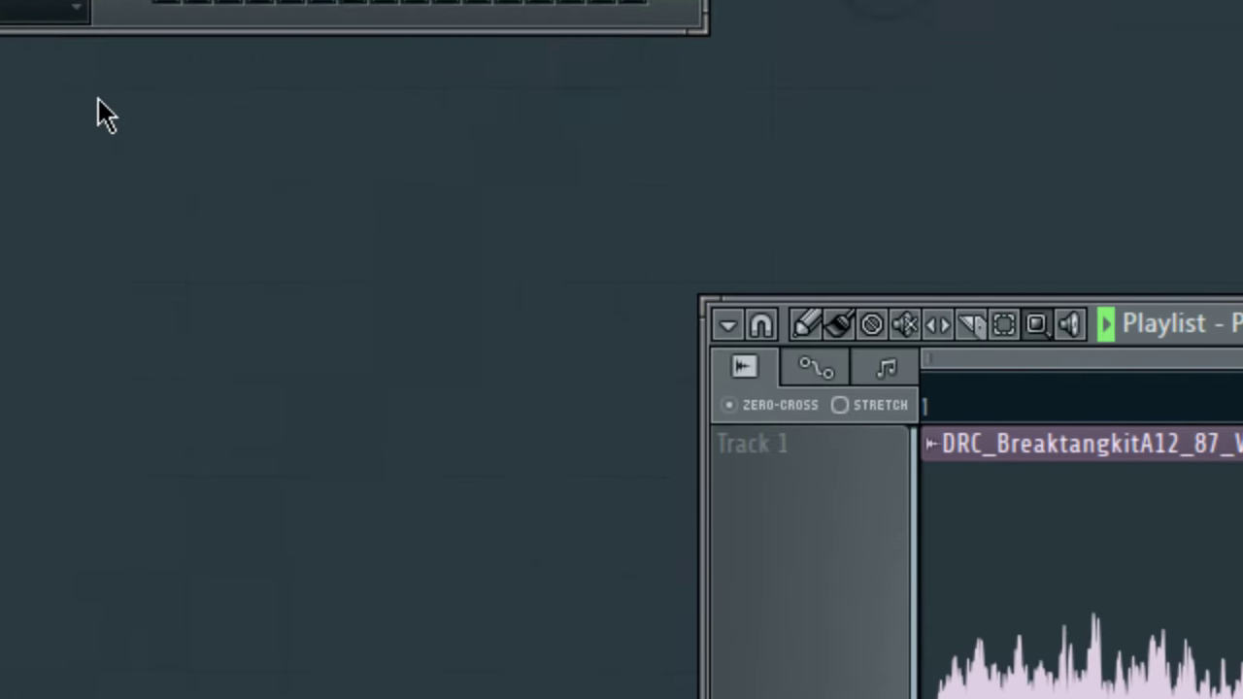
left_click(98, 110)
left_click(98, 113)
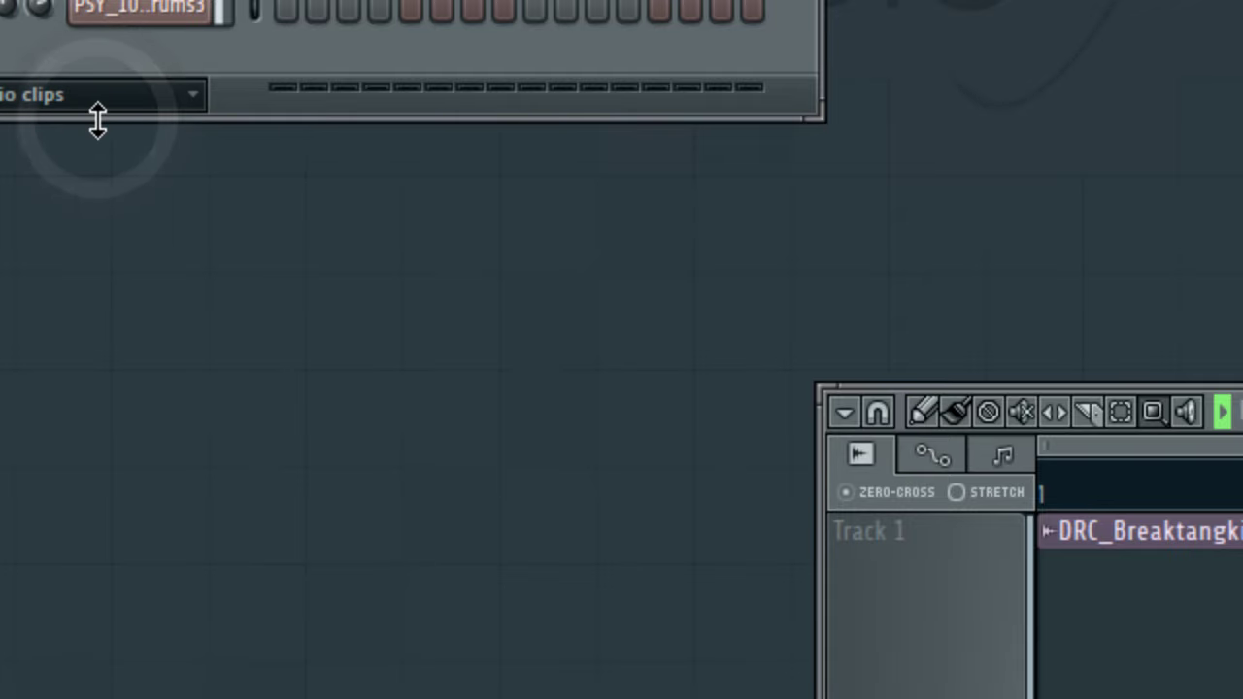
left_click(107, 102)
left_click(95, 135)
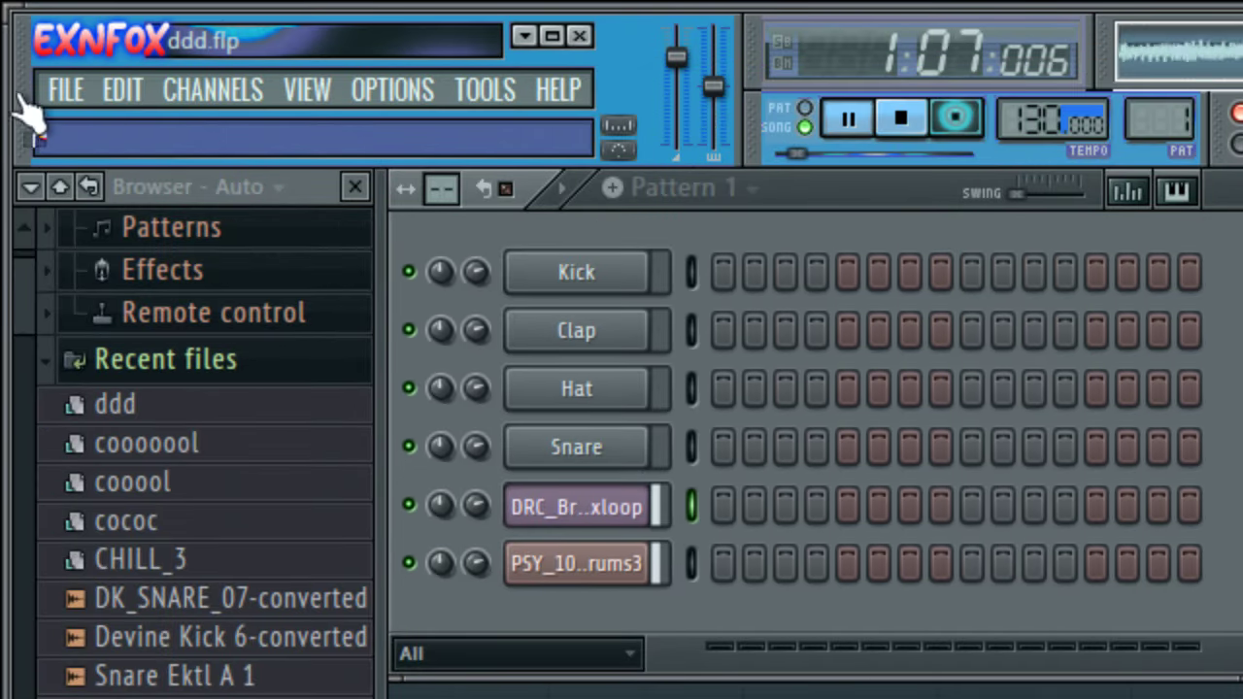
- Open the project dod.flp without saving the changes to ddd.flp
left_click(54, 102)
left_click(121, 201)
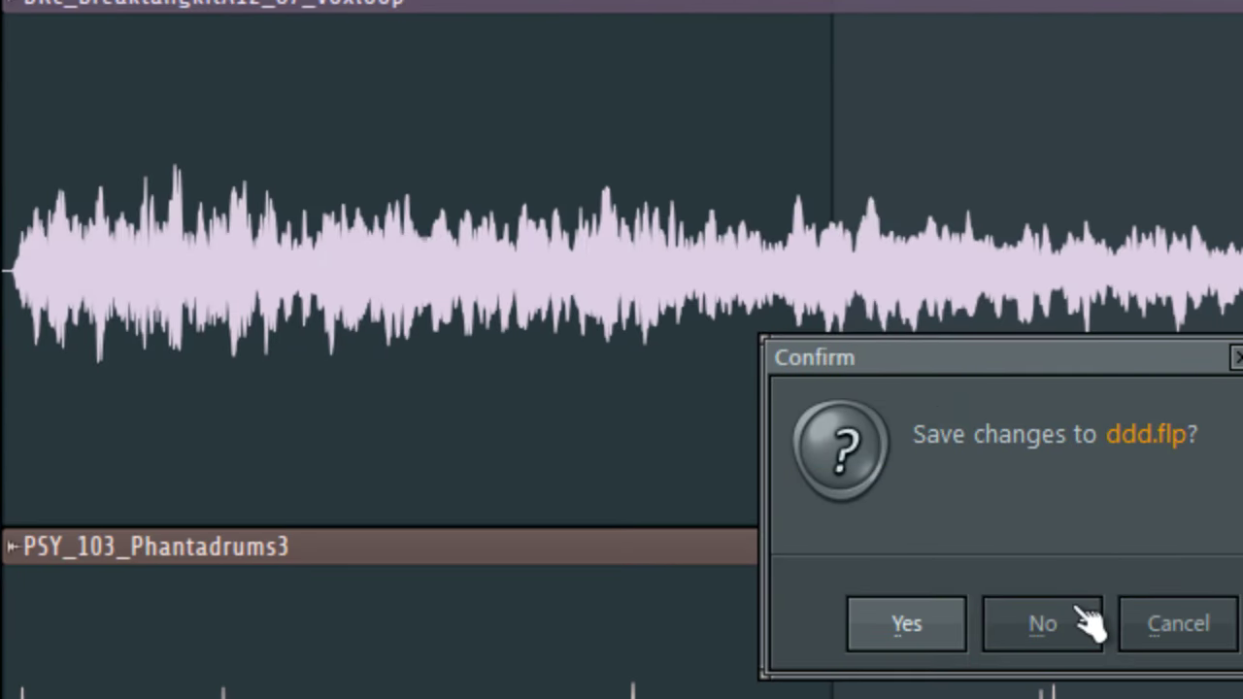
left_click(1088, 622)
scroll(705, 333, "down", 3)
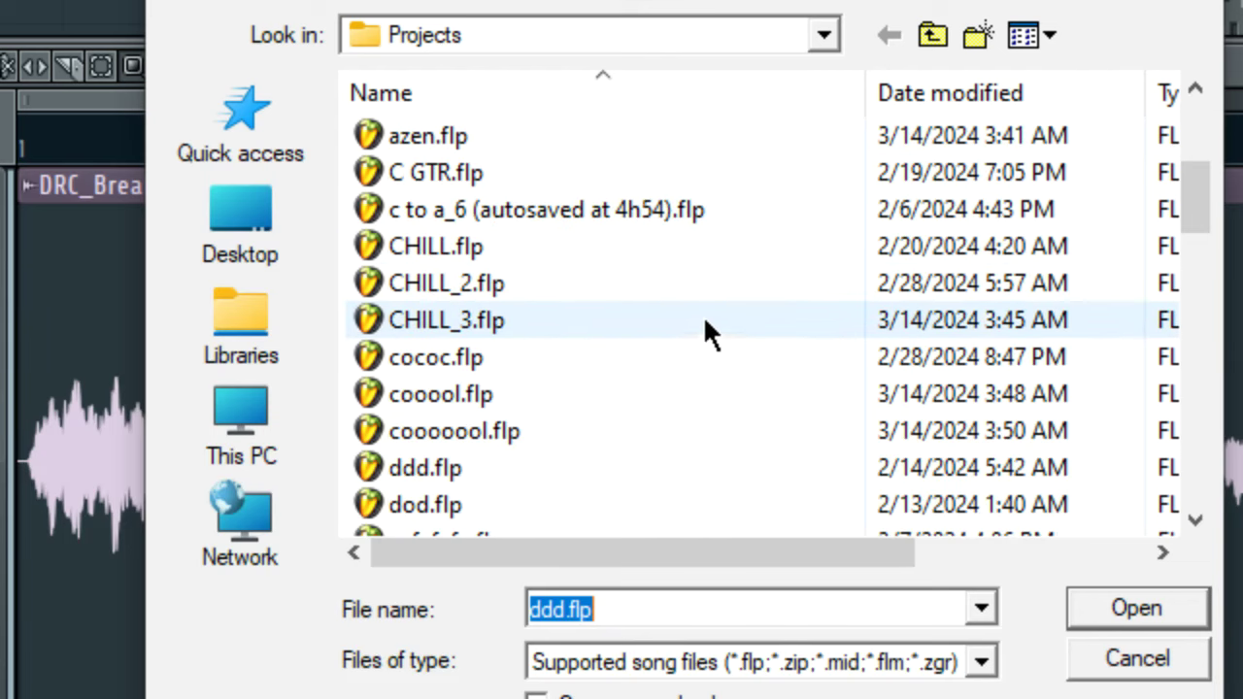
double_click(498, 503)
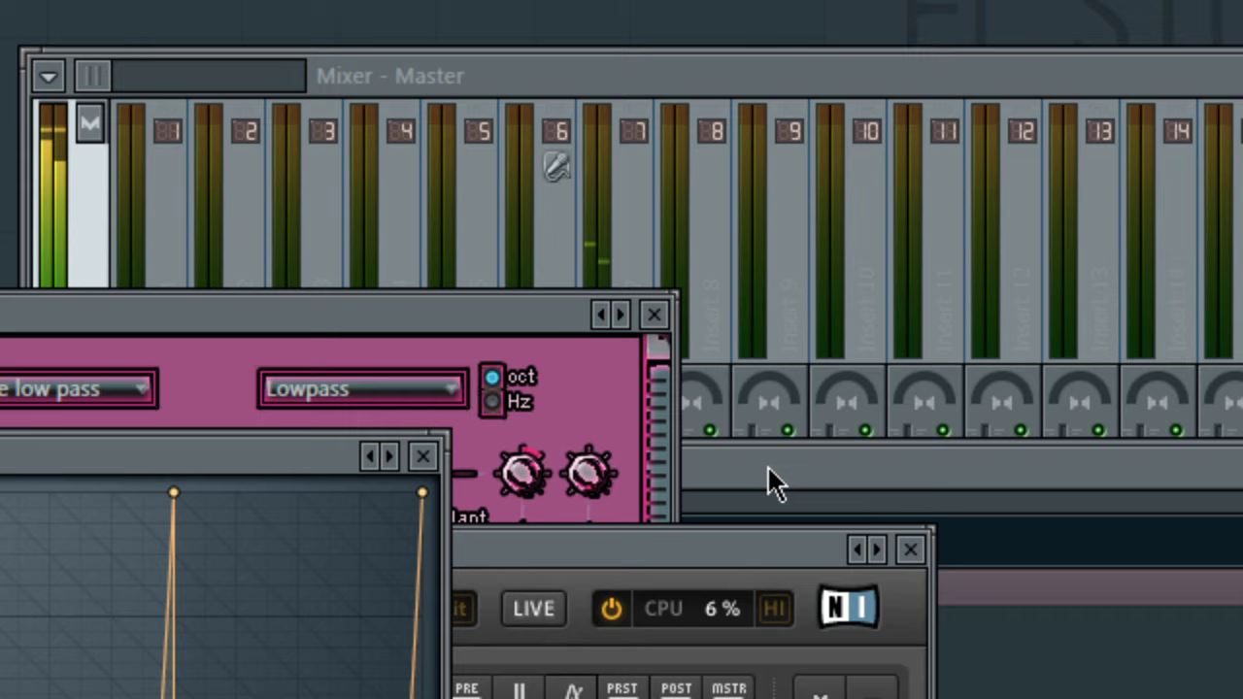
- Zoom out the playlist, open the channel settings of the dod_Insert 6_2 clip and go to its mixer insert 7
left_click(767, 465)
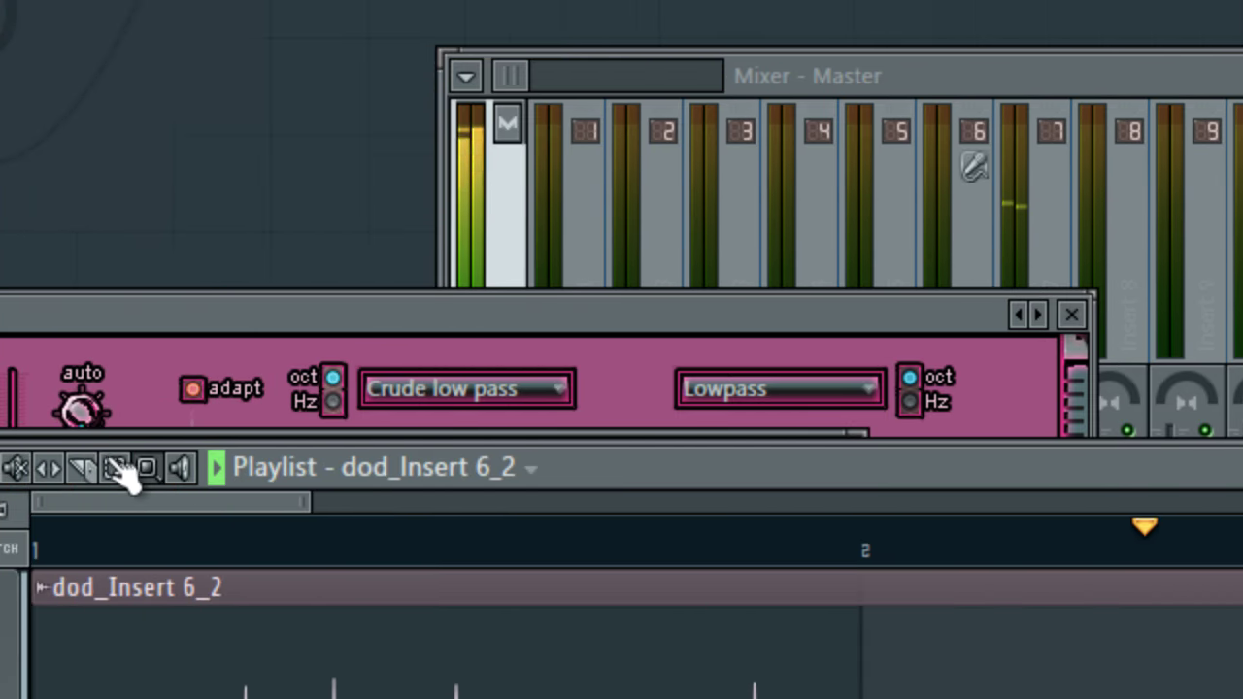
left_click(137, 467)
right_click(356, 616)
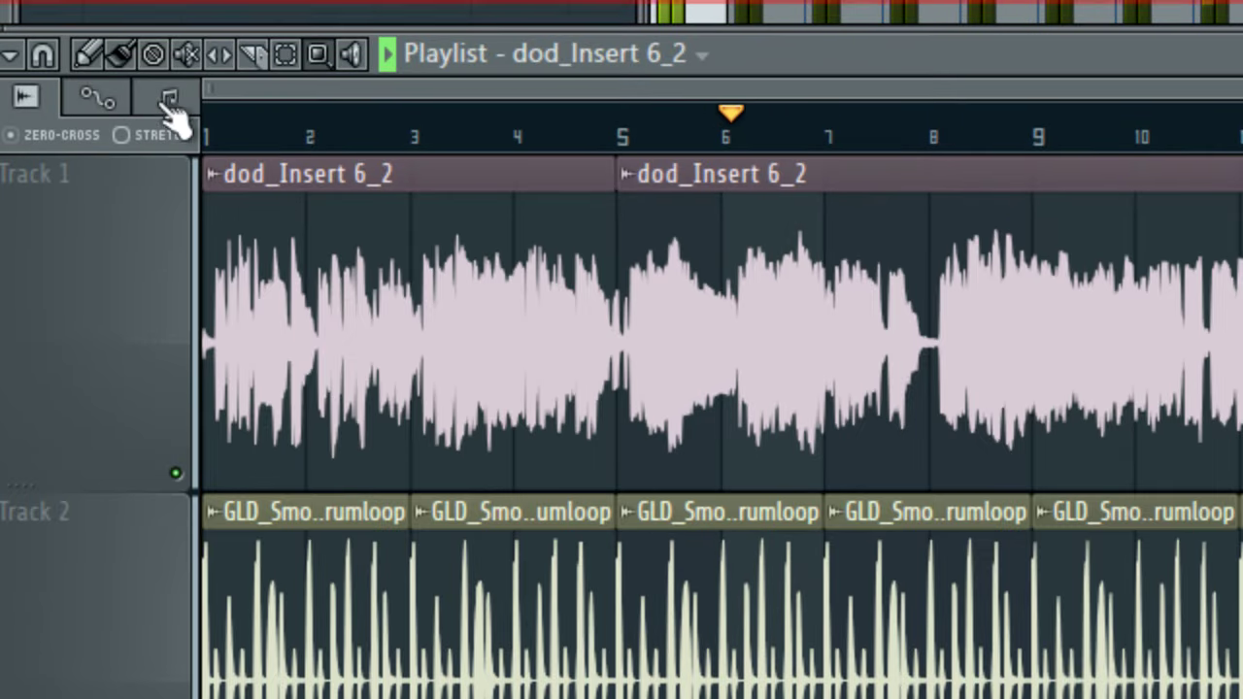
left_click(118, 102)
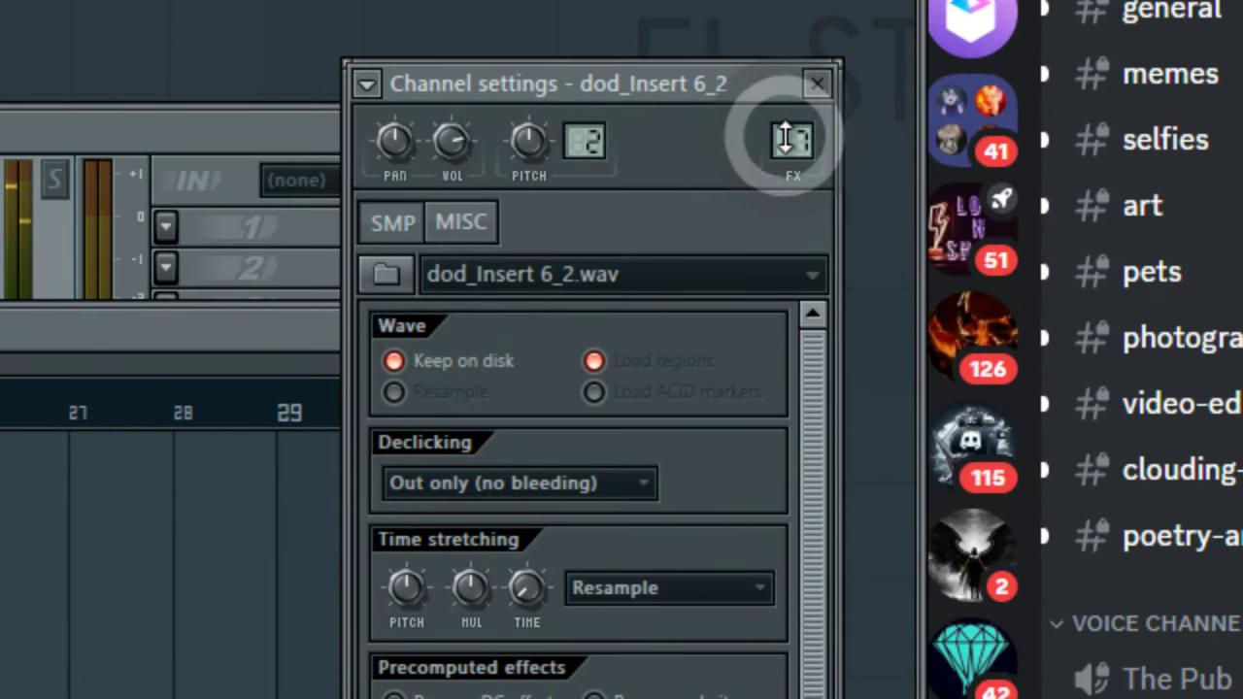
left_click(791, 139)
left_click_drag(555, 352, 555, 388)
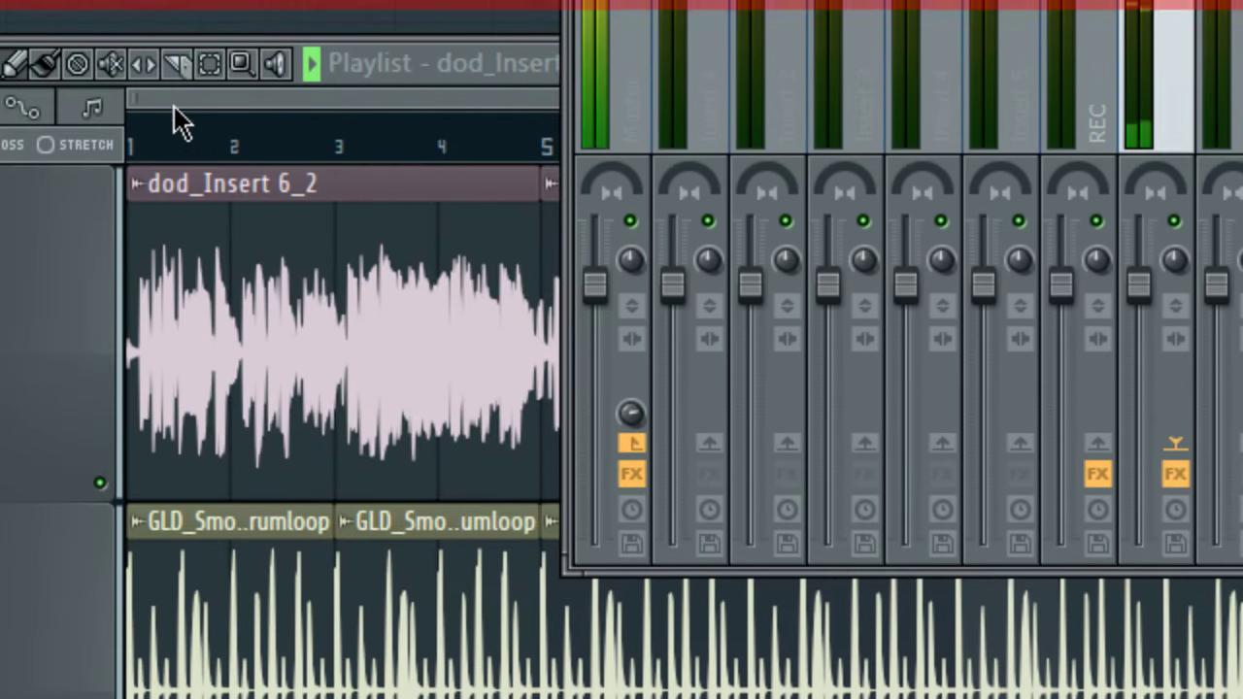
- Slice the dod_Insert 6_2 audio on track 1 at bars 9, 13, 14, 15 and 17
left_click(181, 95)
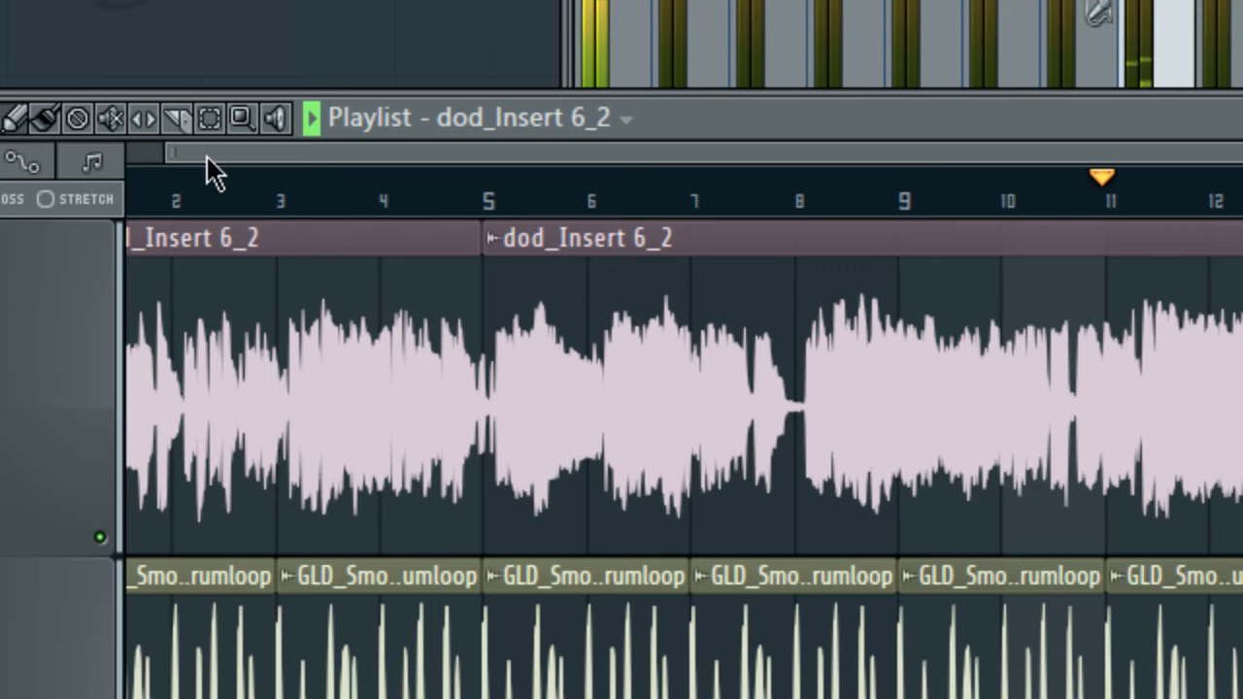
left_click(180, 71)
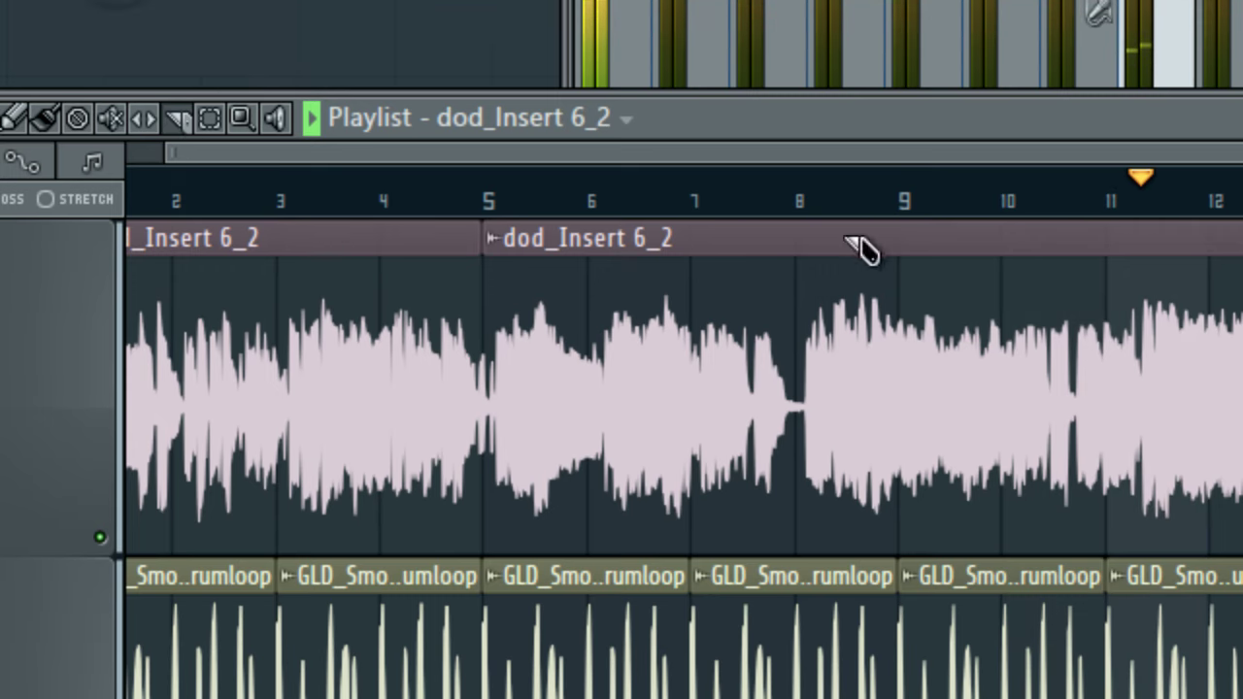
left_click_drag(879, 296, 924, 539)
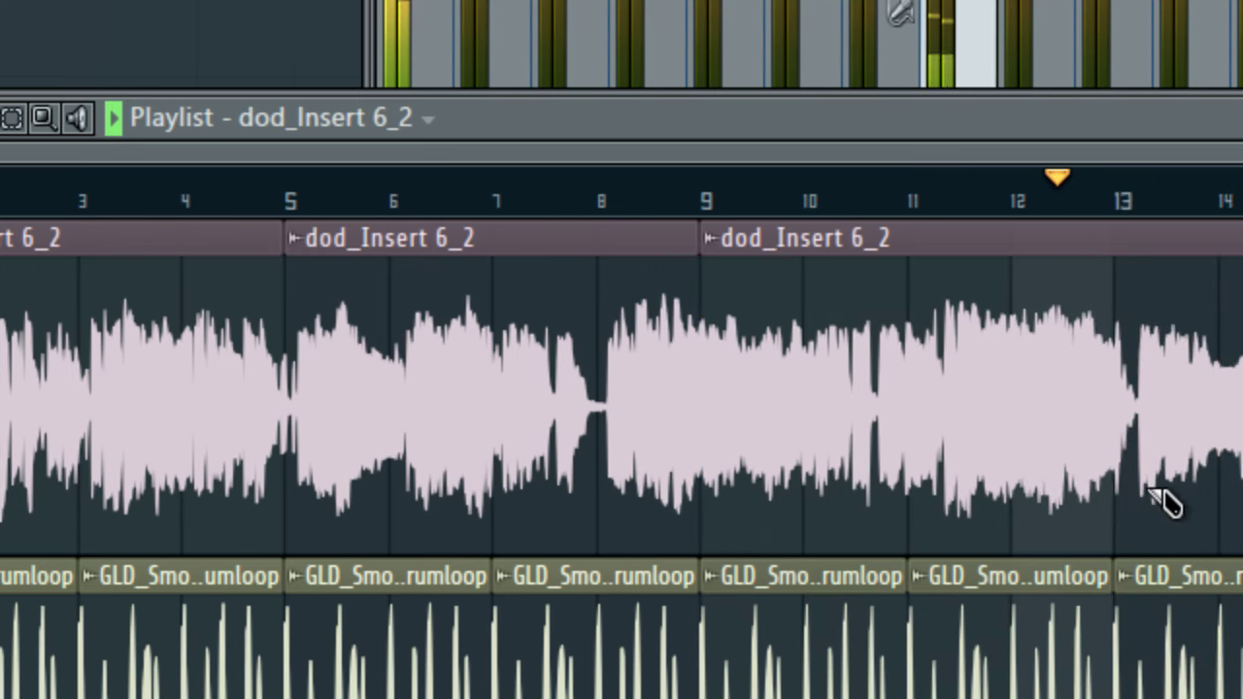
scroll(1217, 388, "down", 1)
scroll(1215, 374, "up", 1)
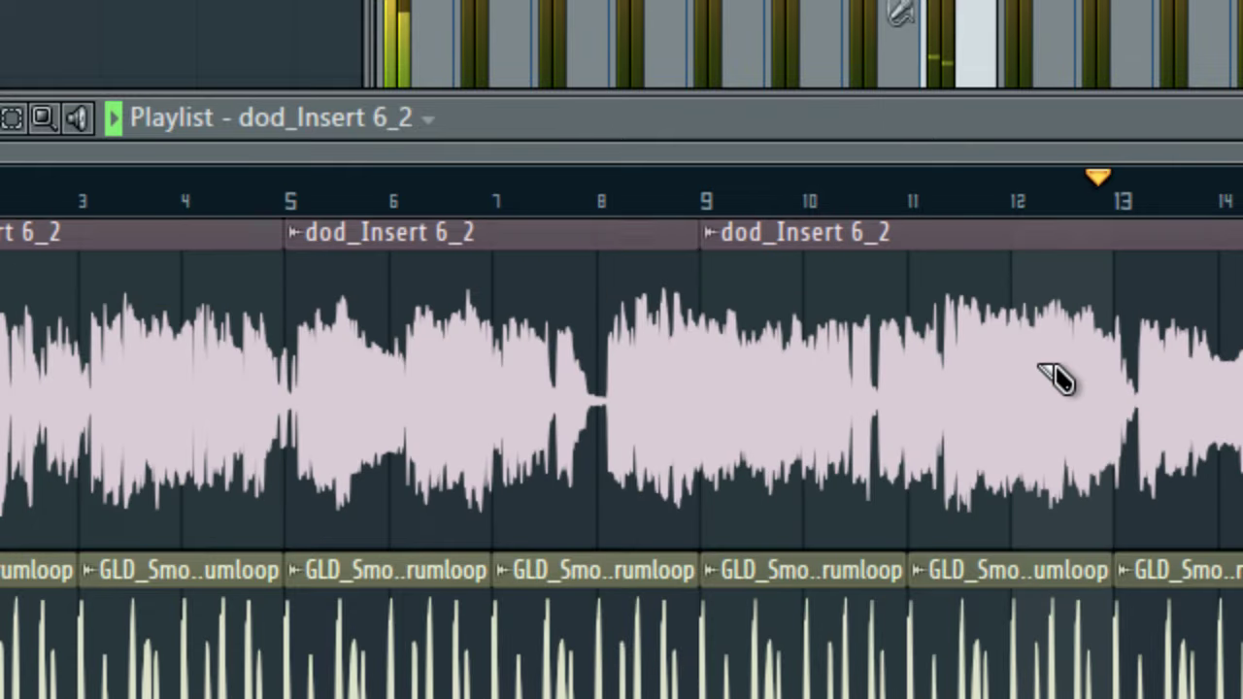
left_click_drag(1092, 254, 1128, 463)
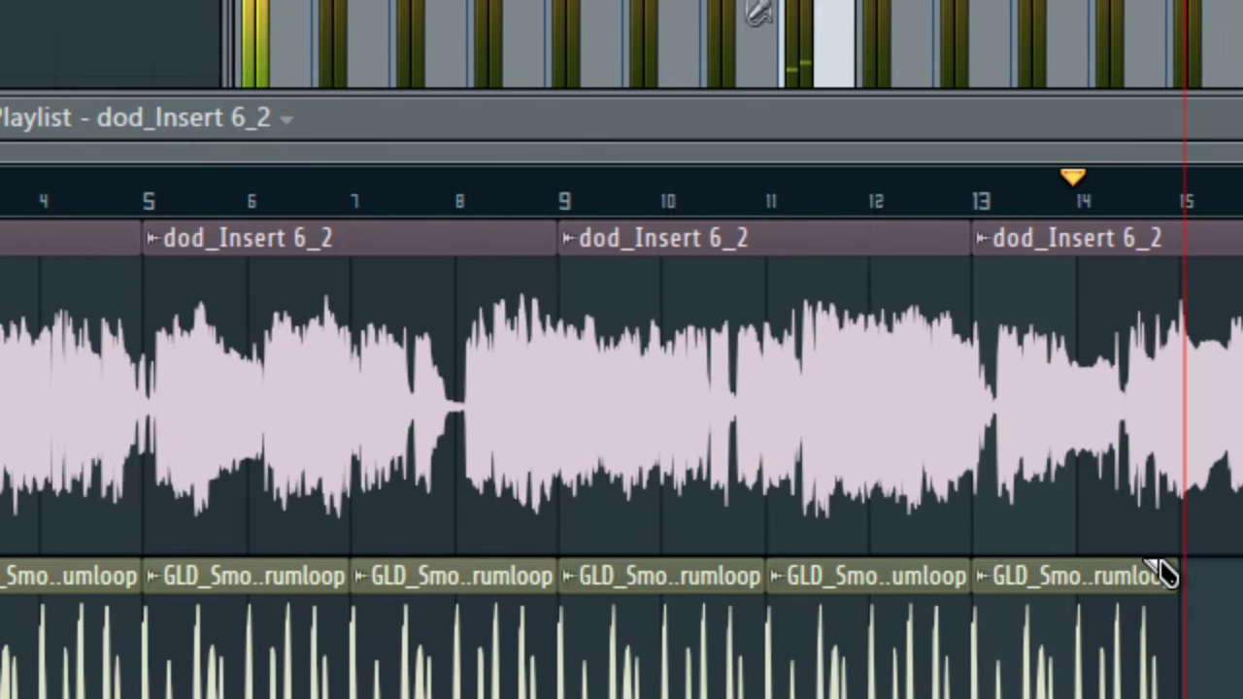
left_click_drag(1156, 579, 1127, 309)
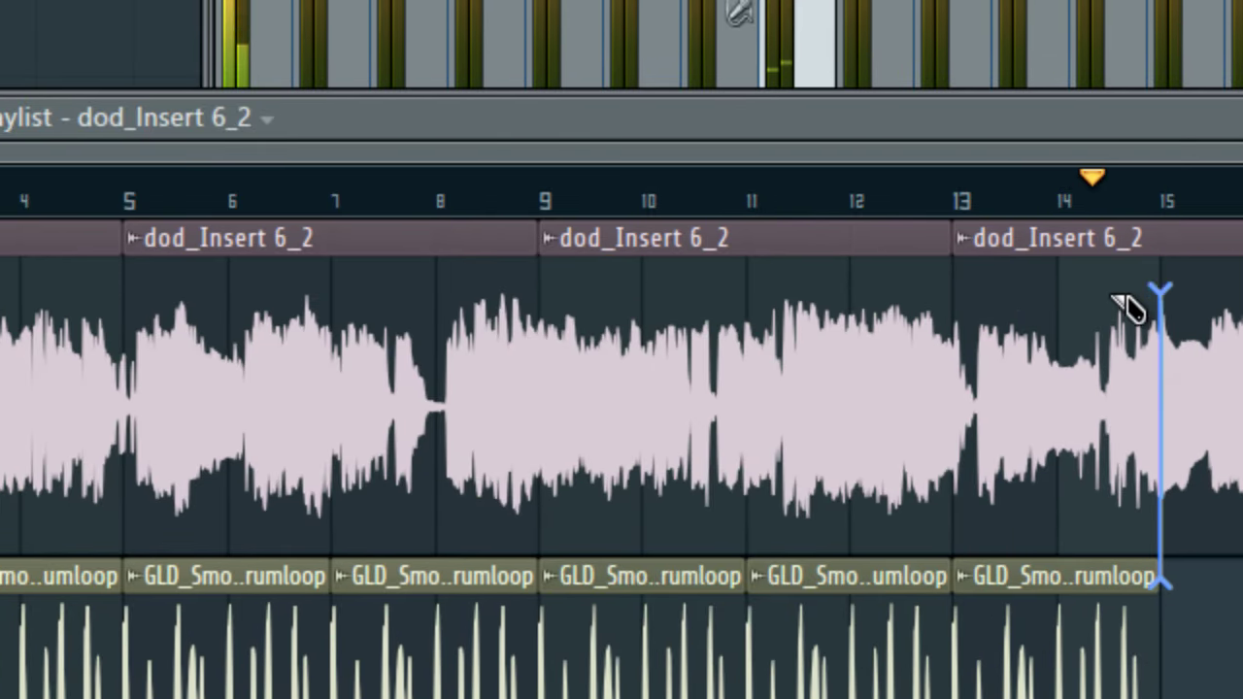
left_click_drag(1059, 283, 1050, 473)
scroll(1117, 553, "down", 3)
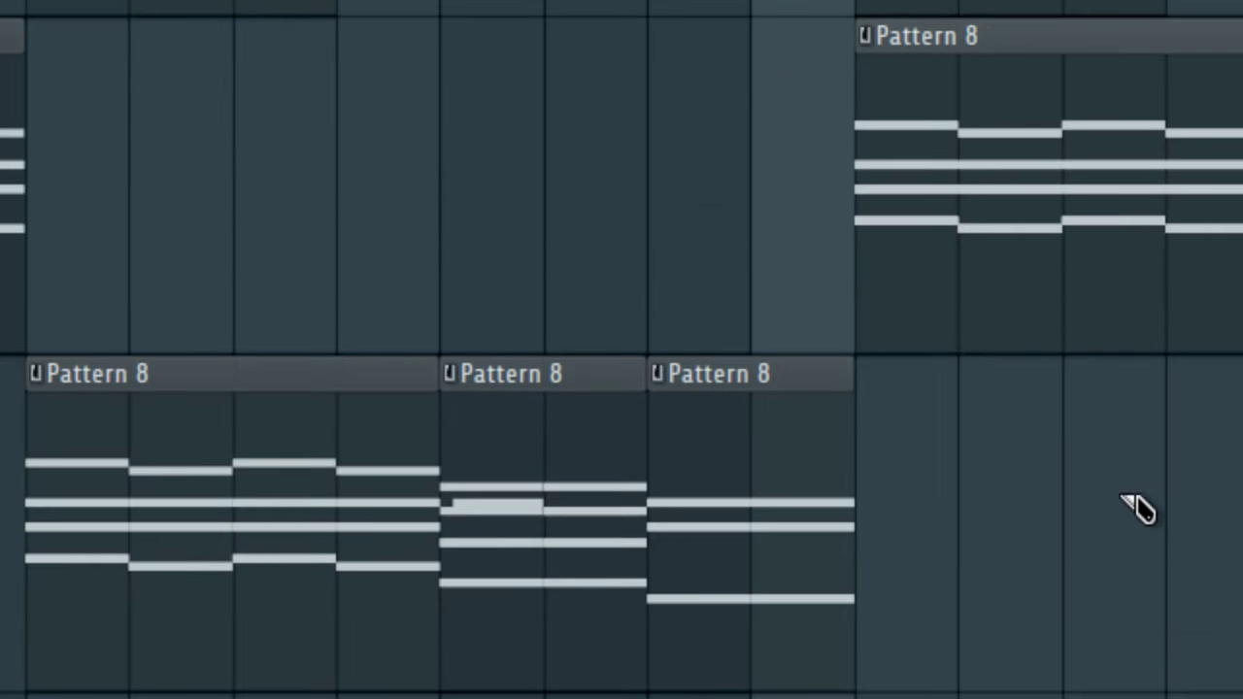
scroll(971, 427, "up", 3)
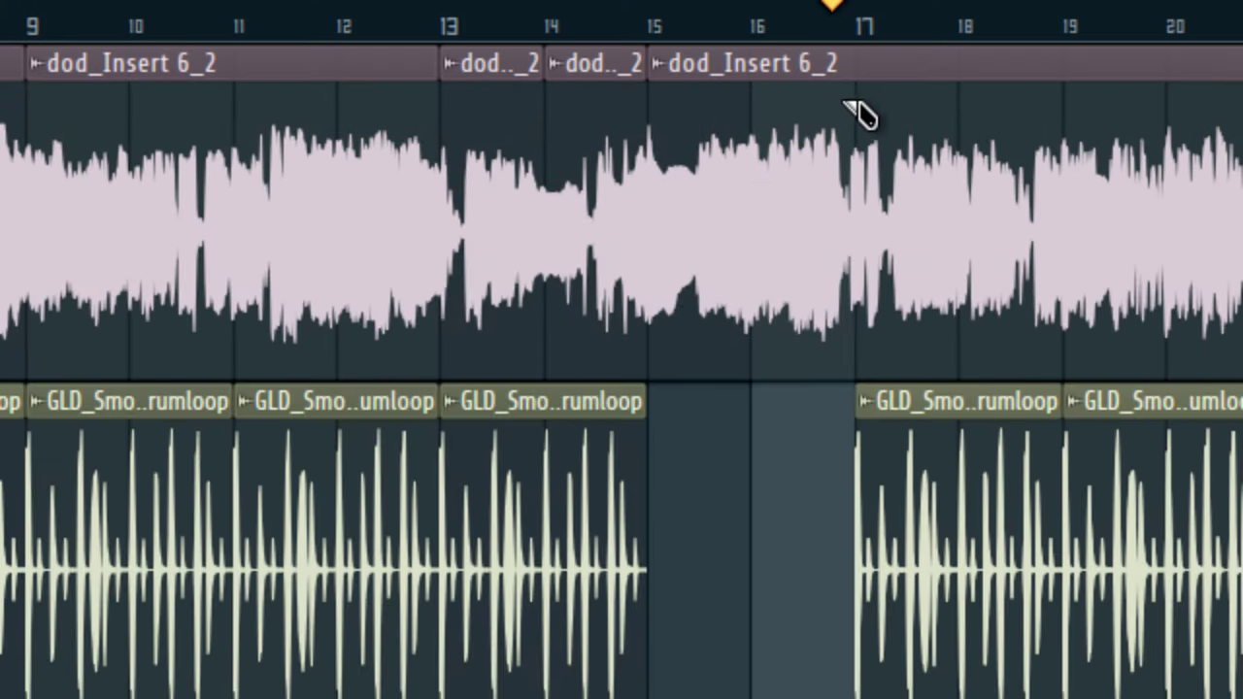
left_click_drag(855, 97, 888, 357)
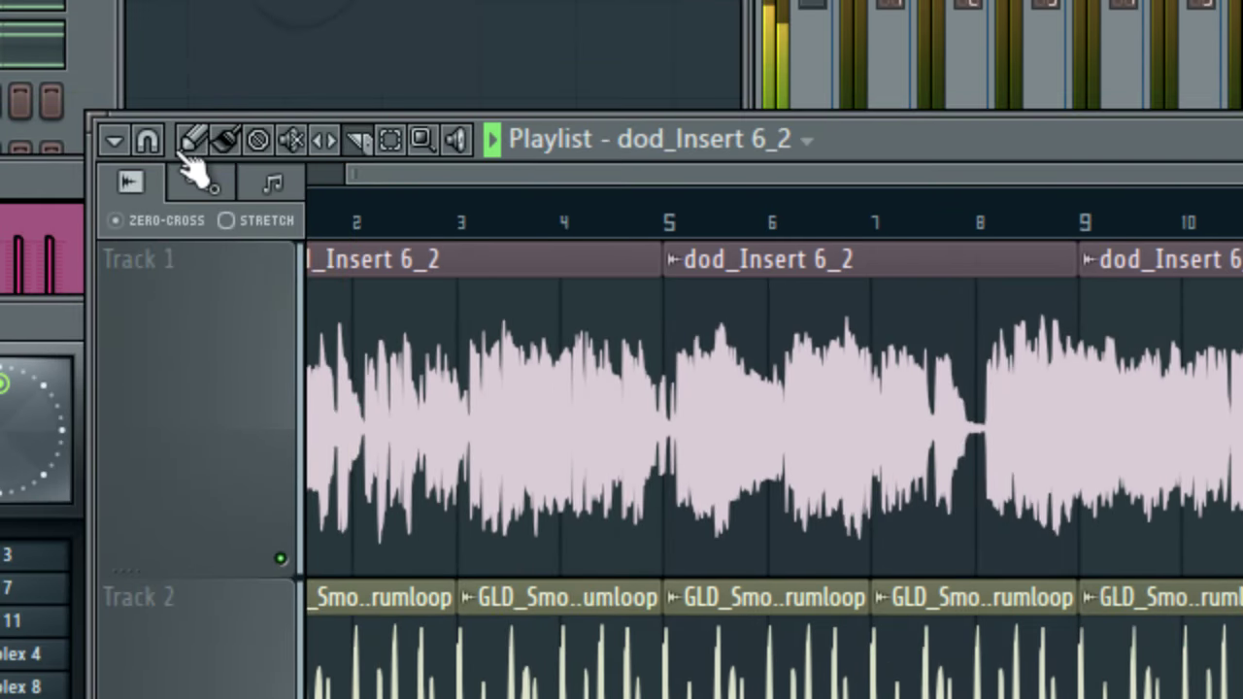
- Place a copy of the bar 9 to 13 slice of dod_Insert 6_2 at bar 25 on track 1
left_click(180, 154)
left_click(1189, 399)
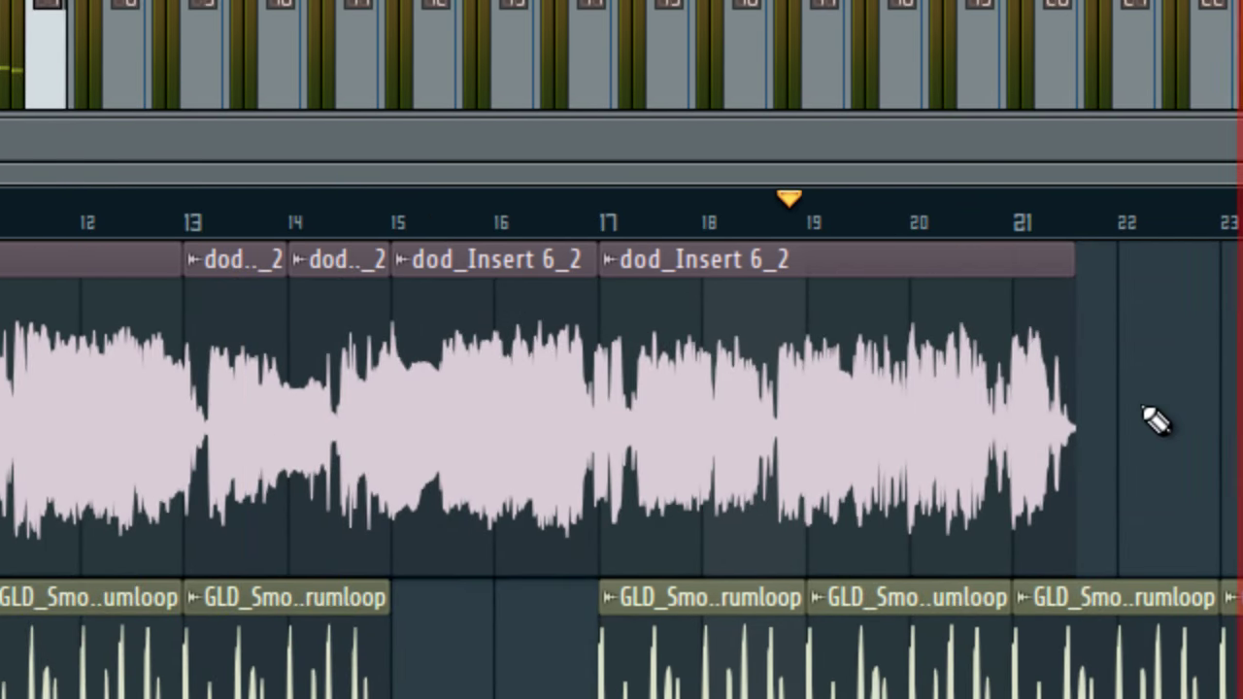
mouse_move(1156, 432)
left_mouse_down()
mouse_move(1065, 472)
mouse_move(943, 468)
left_mouse_up()
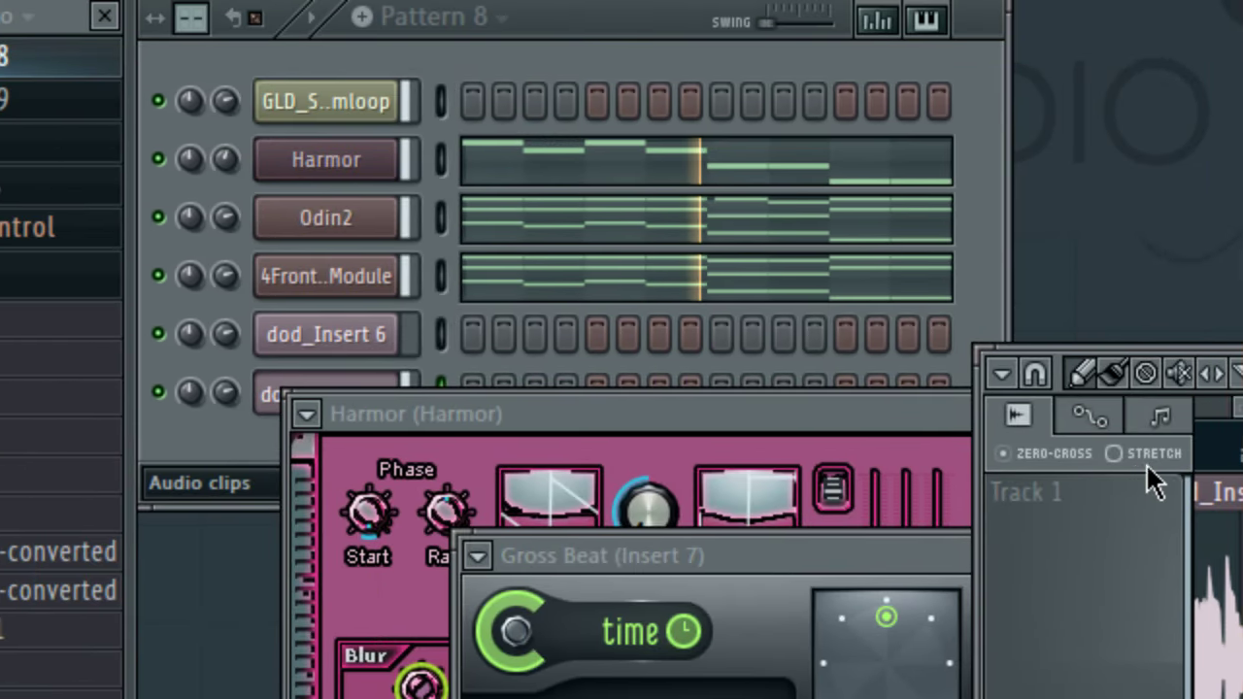
- Slice the dod_Insert 6_2 clip that starts at bar 17 at bars 20 and 21
left_click(1240, 373)
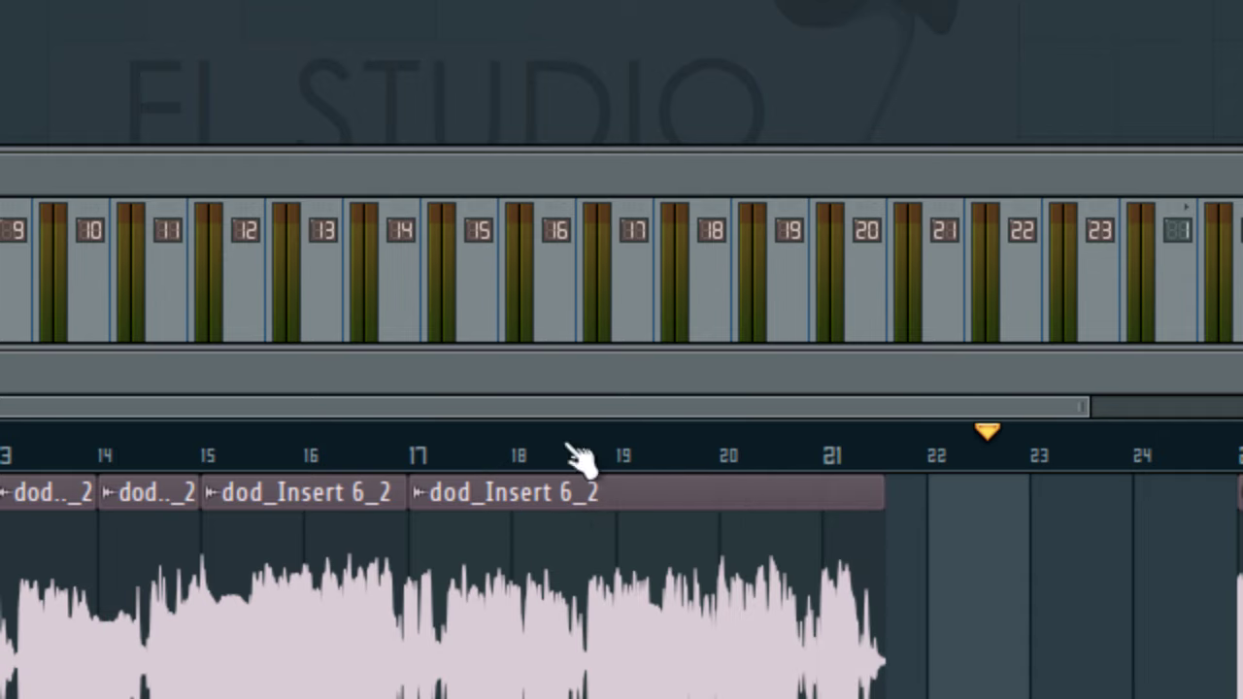
left_click_drag(721, 524, 738, 698)
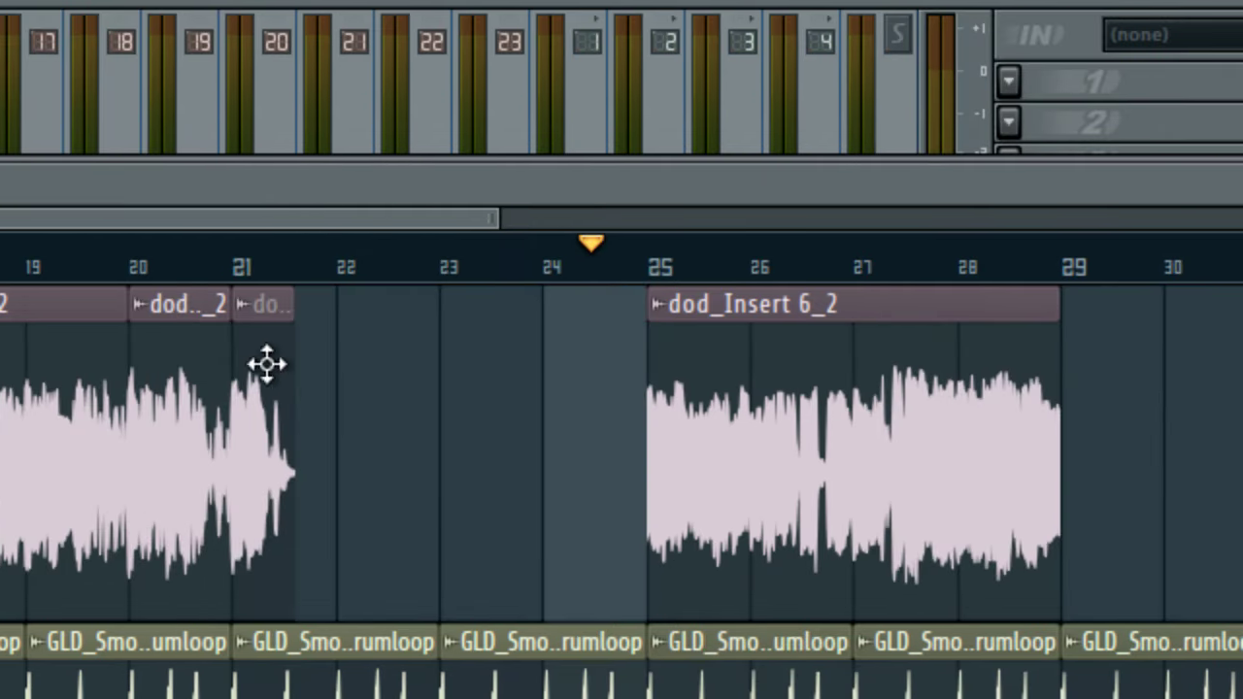
left_click(239, 378)
left_click(231, 407)
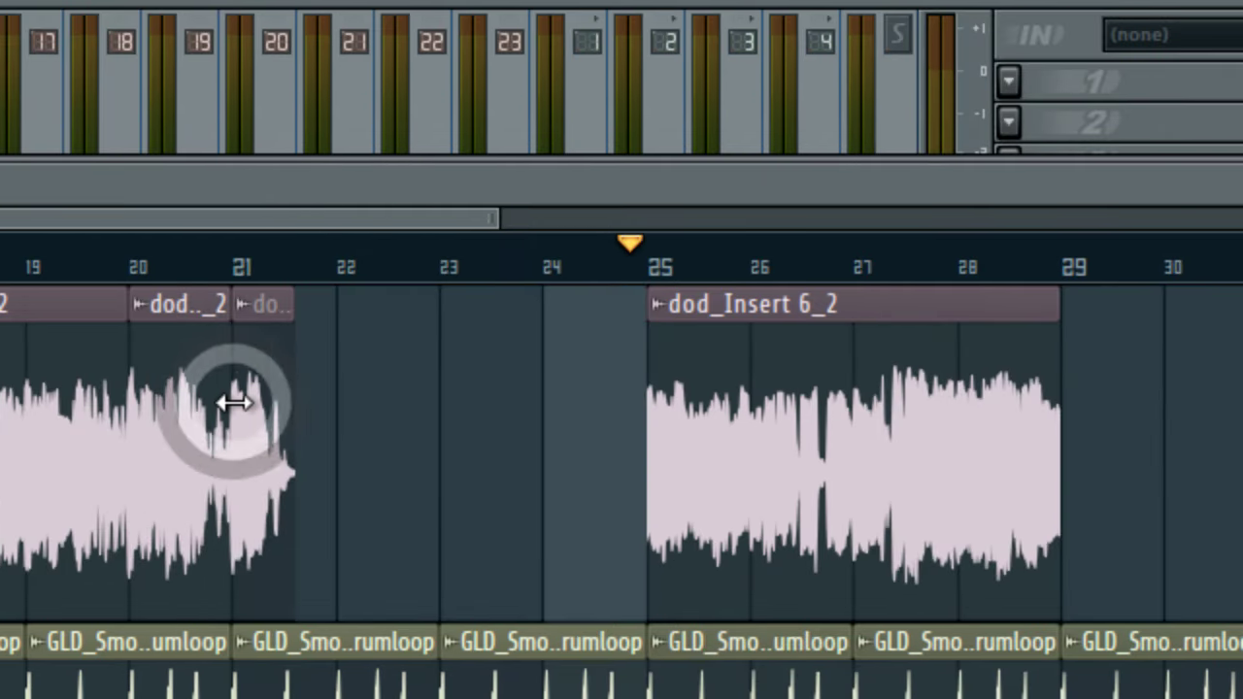
- Place another copy of the bar 25 clip at bar 31 on track 1 and extend its start back to bar 28
left_click(756, 472)
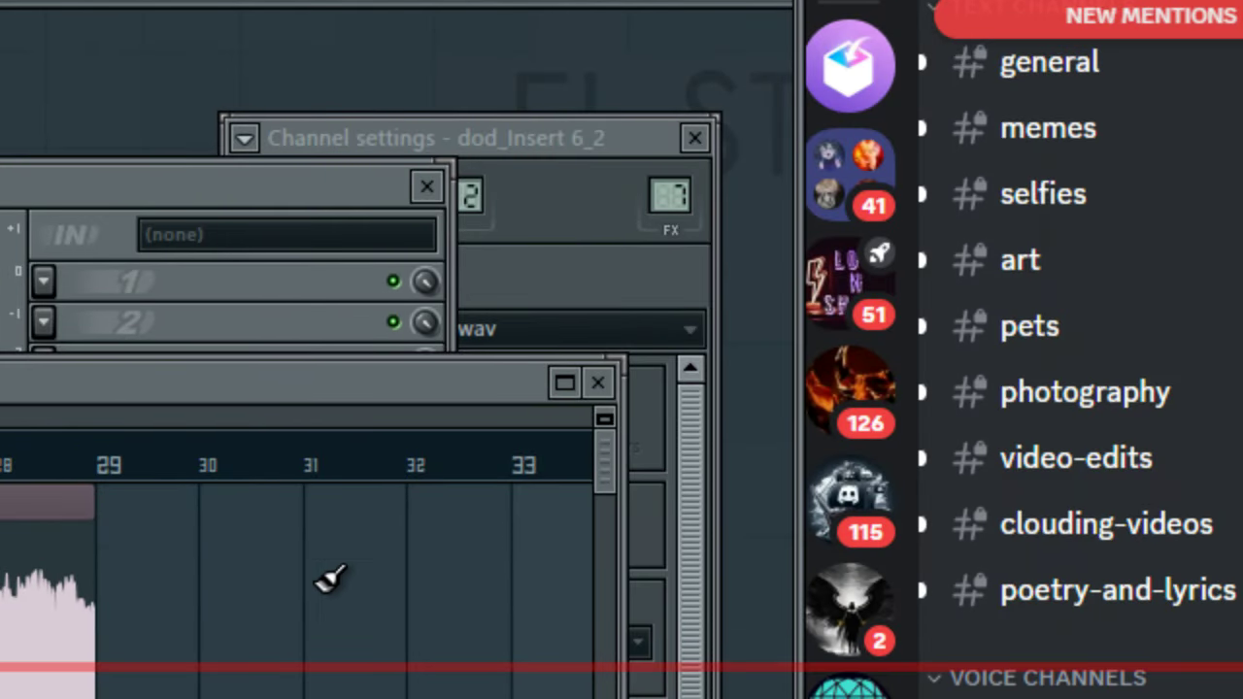
left_click(323, 582)
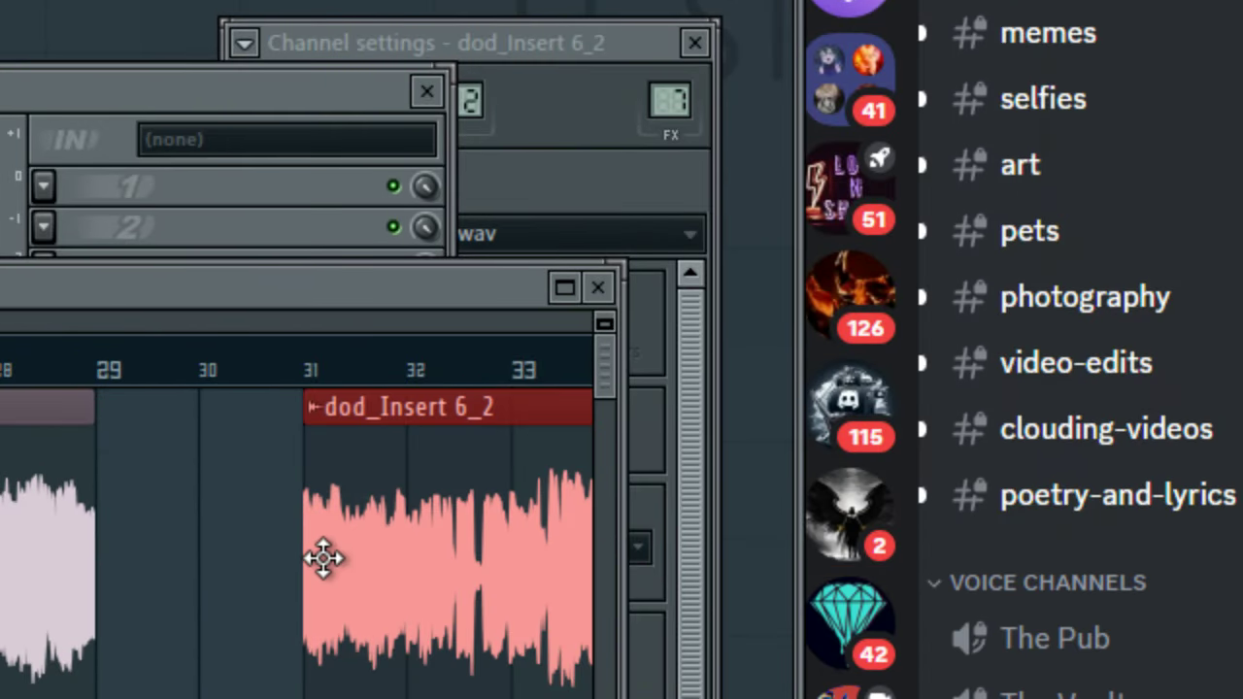
left_click_drag(316, 564, 77, 615)
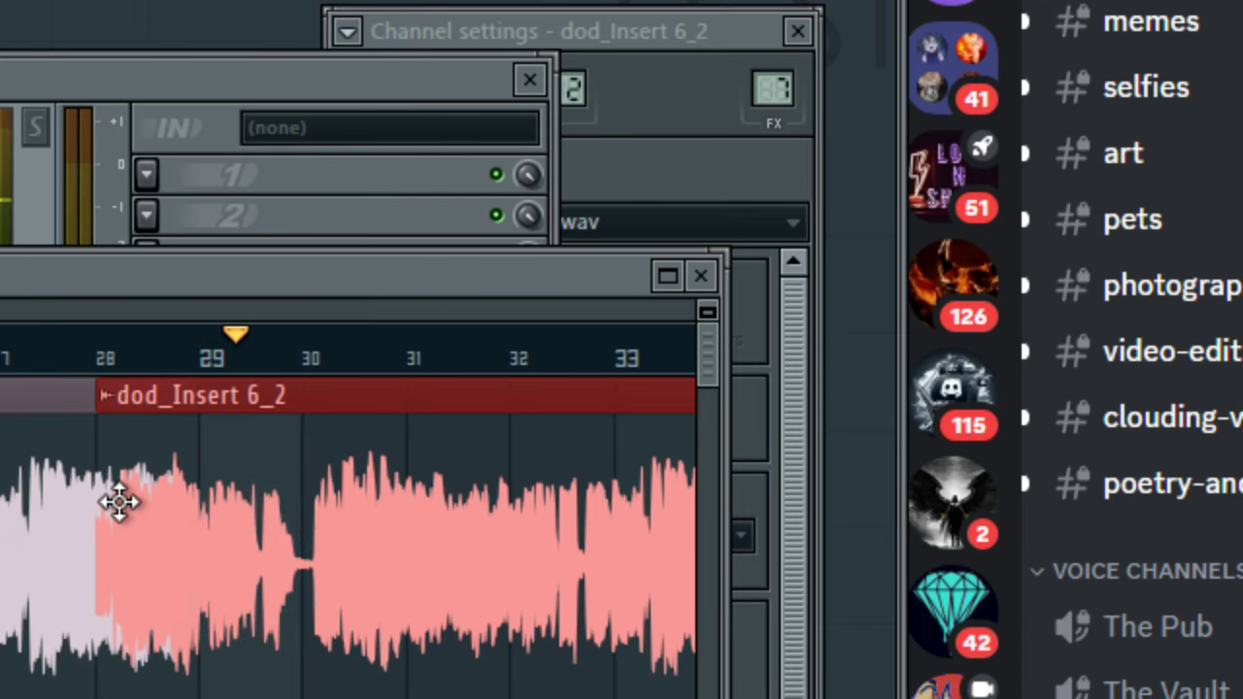
mouse_move(104, 502)
left_mouse_down()
mouse_move(199, 496)
mouse_move(172, 511)
mouse_move(102, 505)
left_mouse_up()
- Move the extended clip to start at bar 29, play it back from there and slice it
left_click(218, 361)
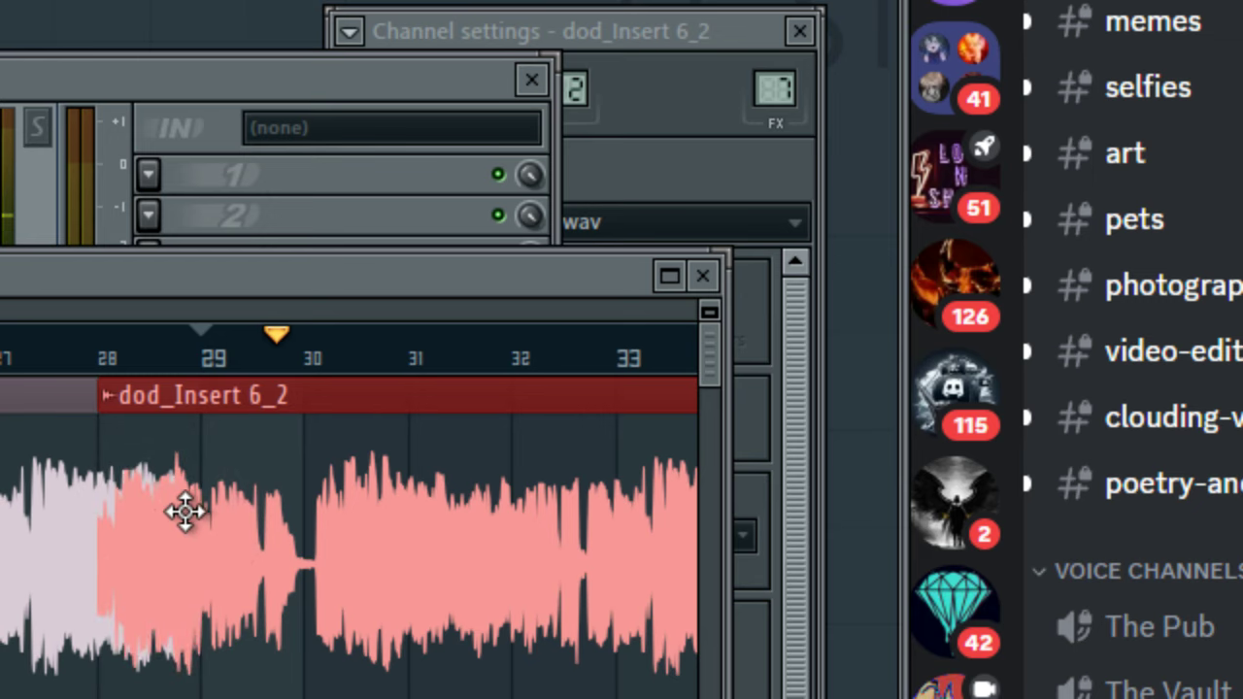
left_click_drag(194, 514, 257, 505)
left_click(217, 352)
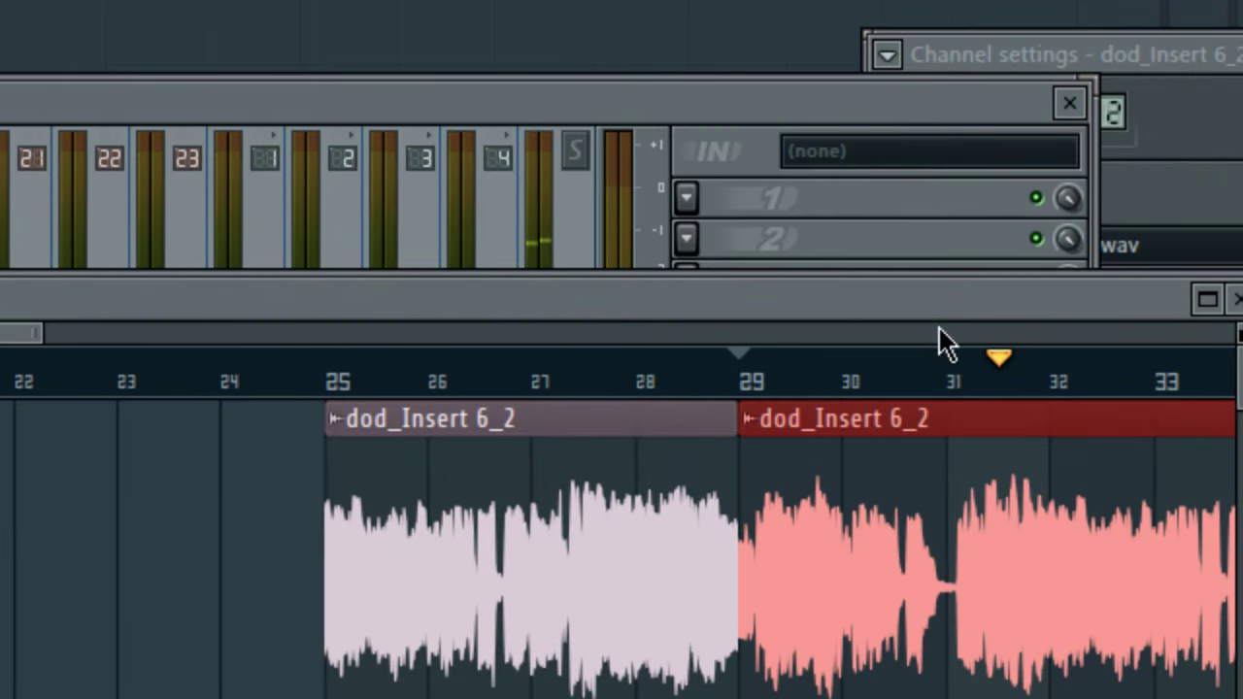
left_click_drag(846, 525, 837, 665)
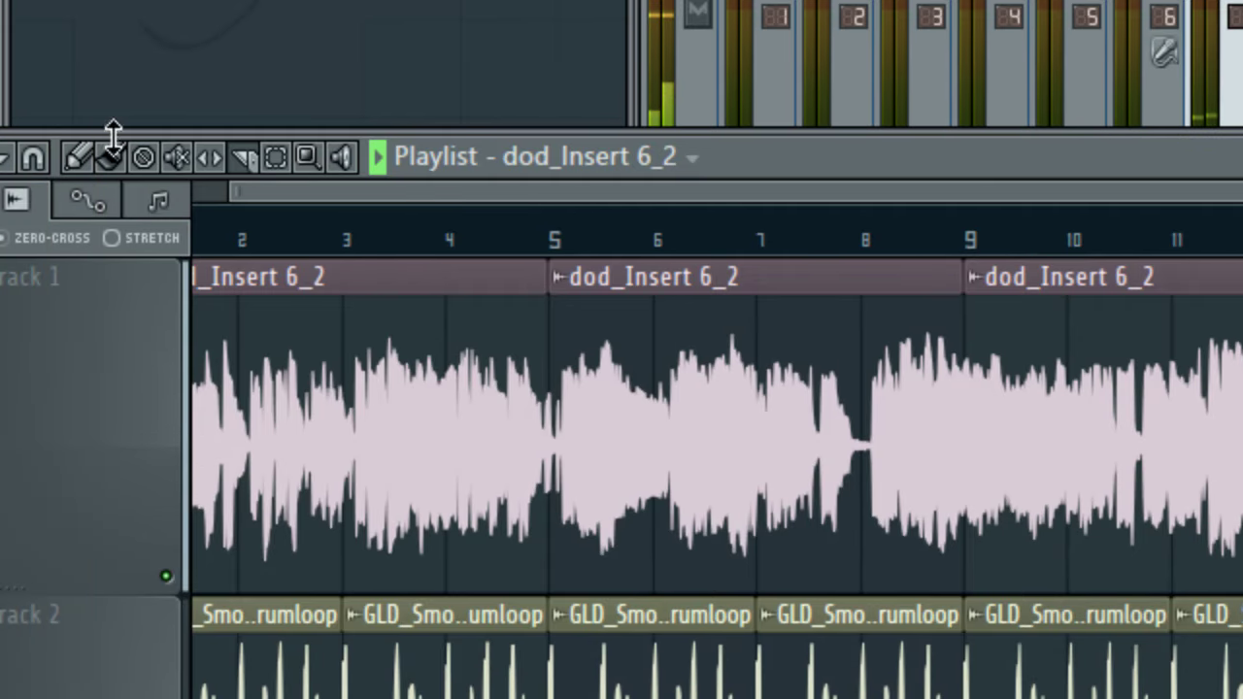
- Delete the dod_Insert 6_2 slice at bar 30 on track 1 and shift the clip after it earlier
left_click(108, 145)
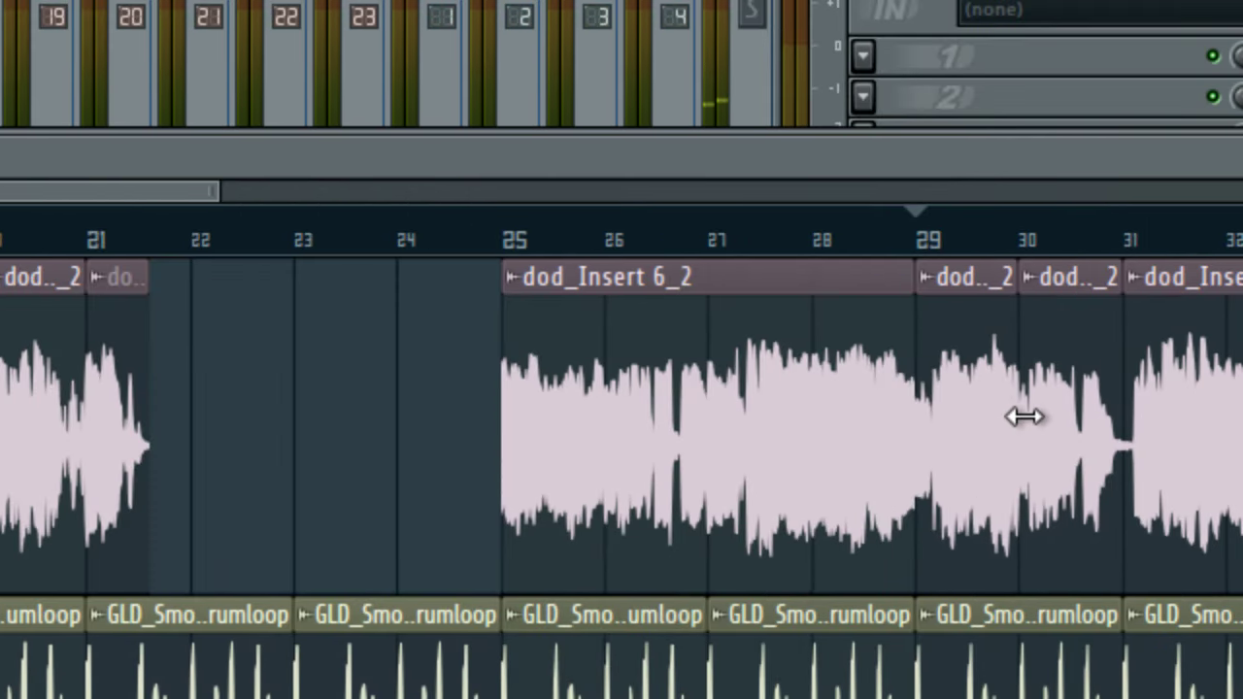
right_click(1054, 416)
left_click_drag(1242, 449, 1205, 438)
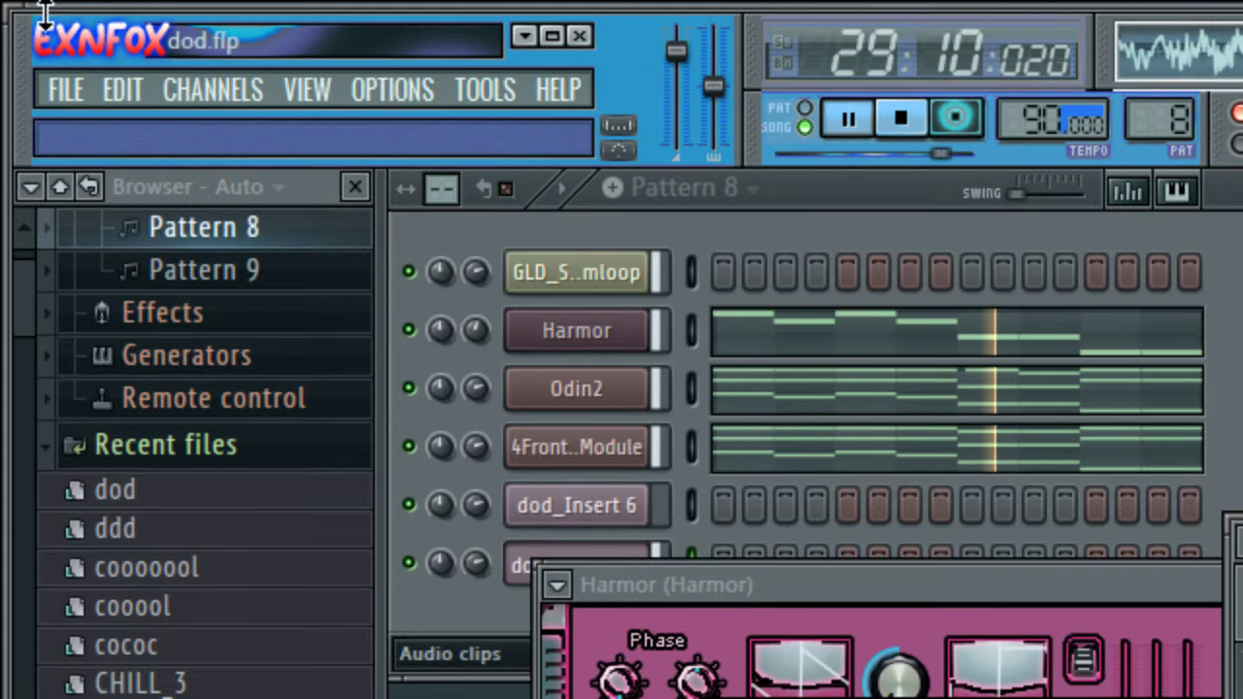
- Save the changes to dod.flp and open the project eefefefe.flp from the Projects folder
left_click(66, 89)
left_click(118, 206)
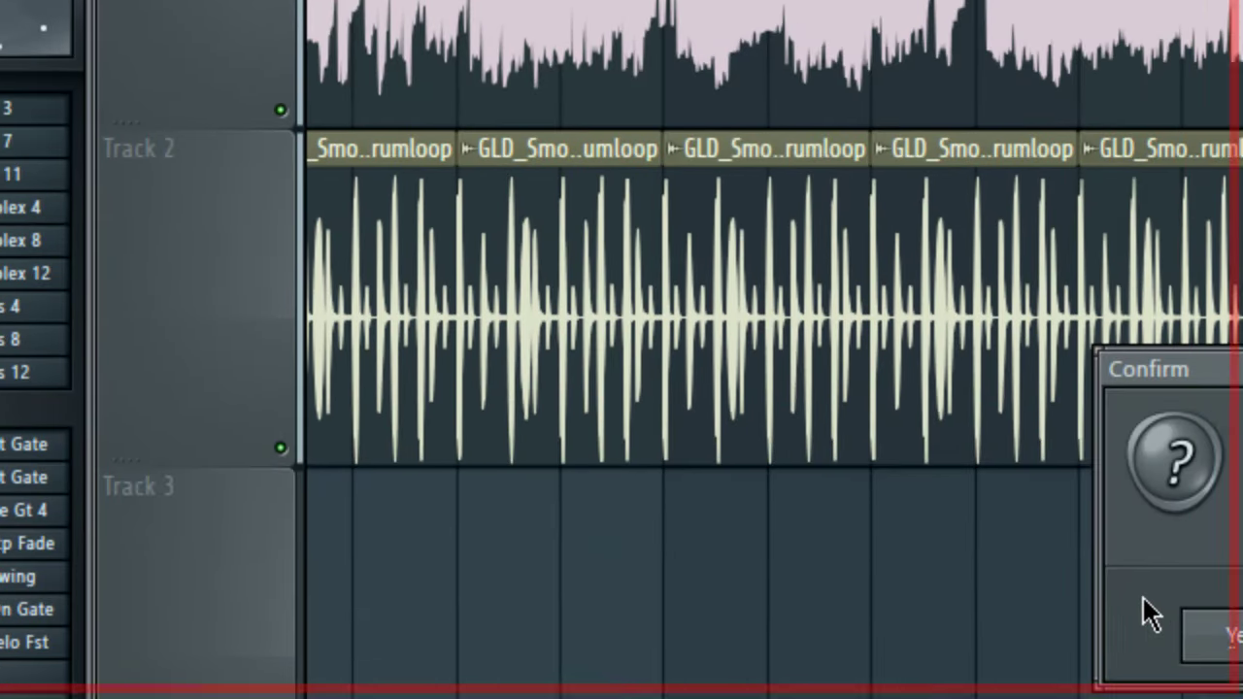
left_click(1190, 623)
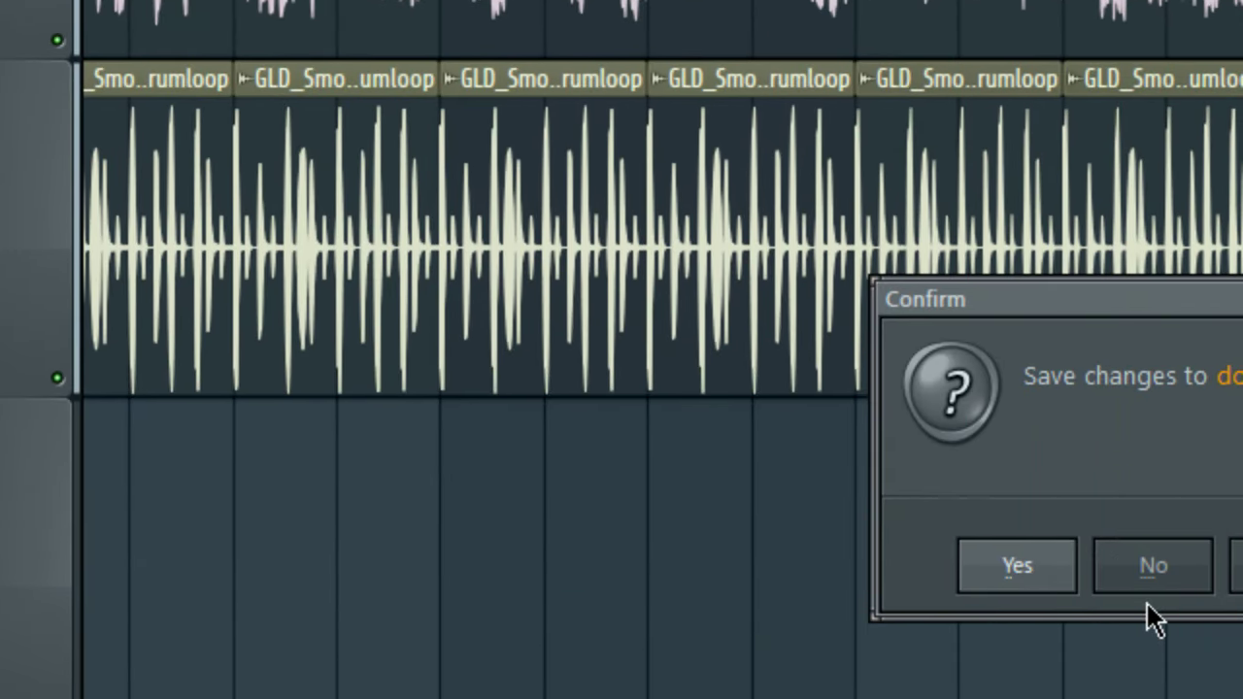
left_click(1010, 565)
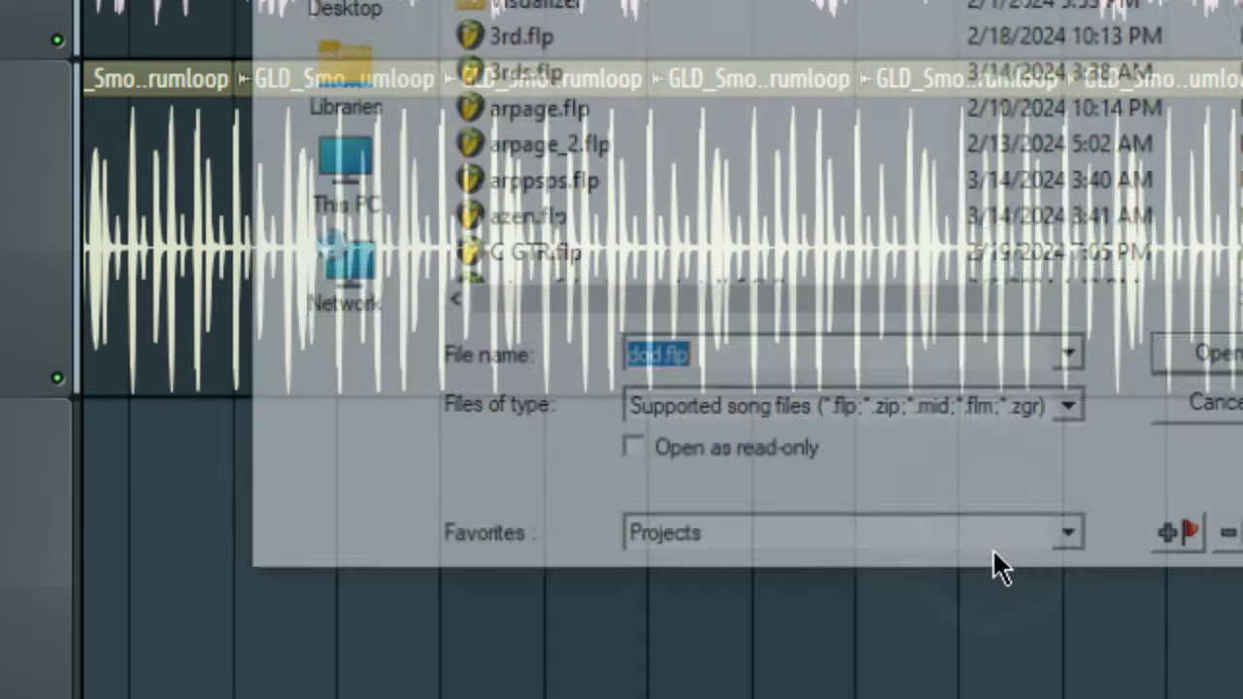
scroll(839, 141, "down", 4)
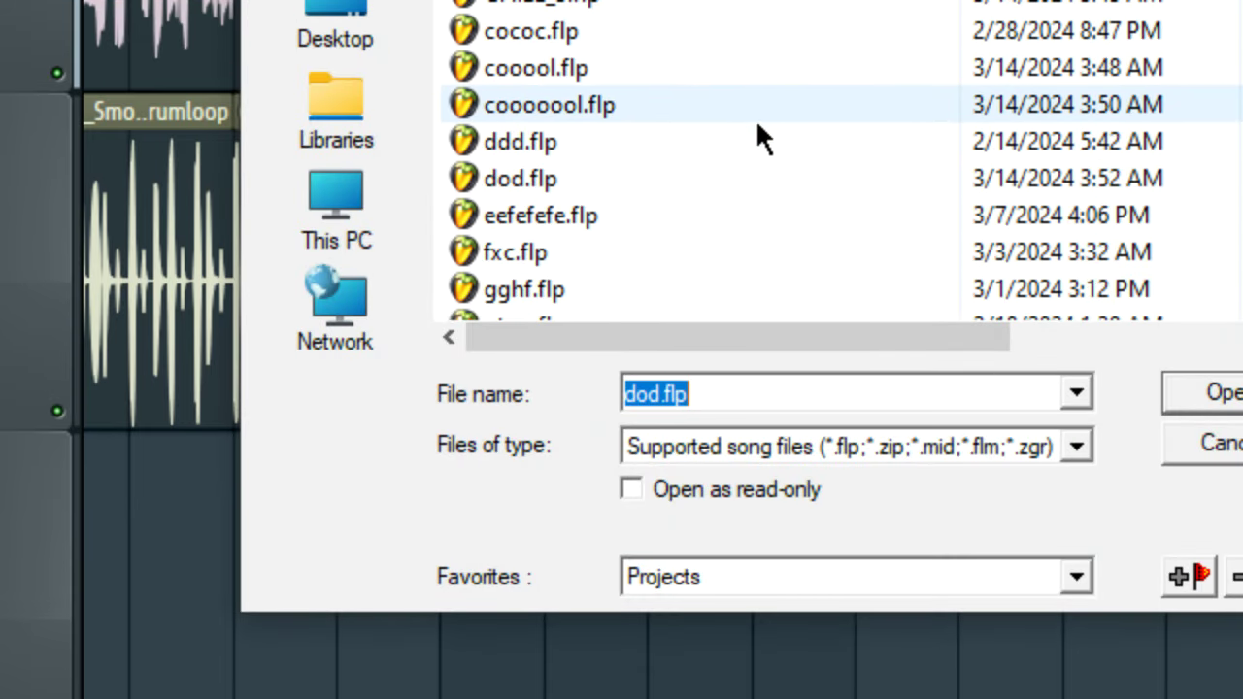
double_click(701, 216)
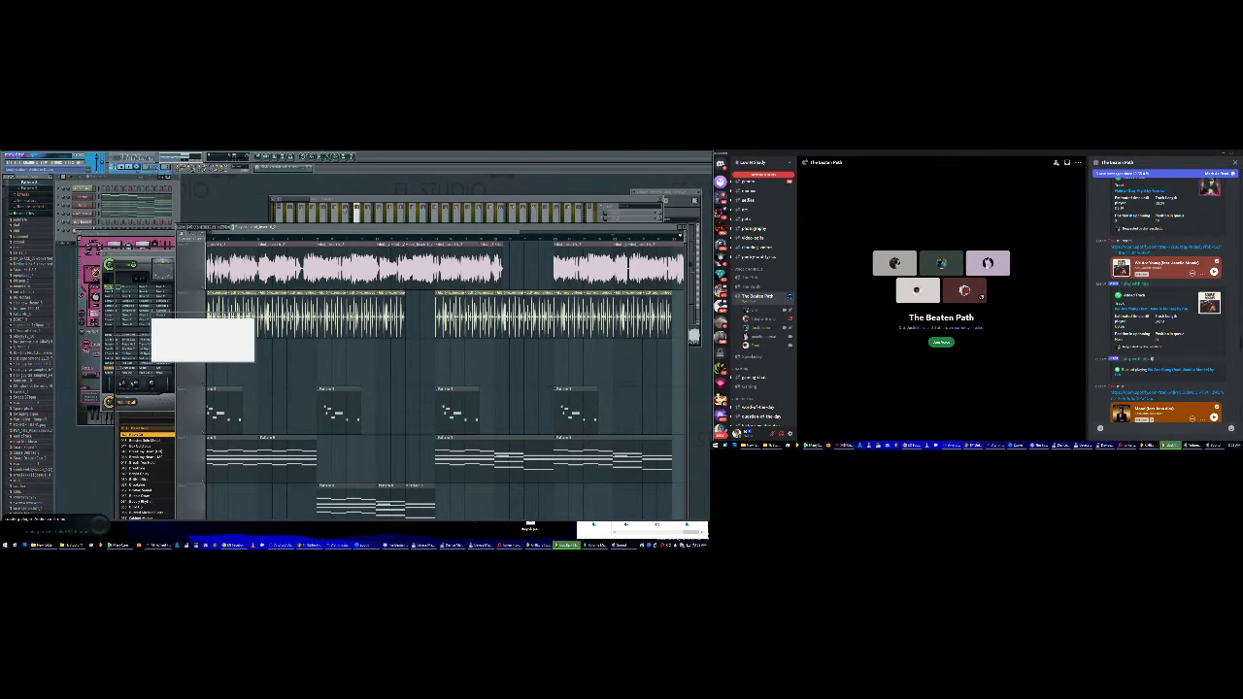
left_click(685, 546)
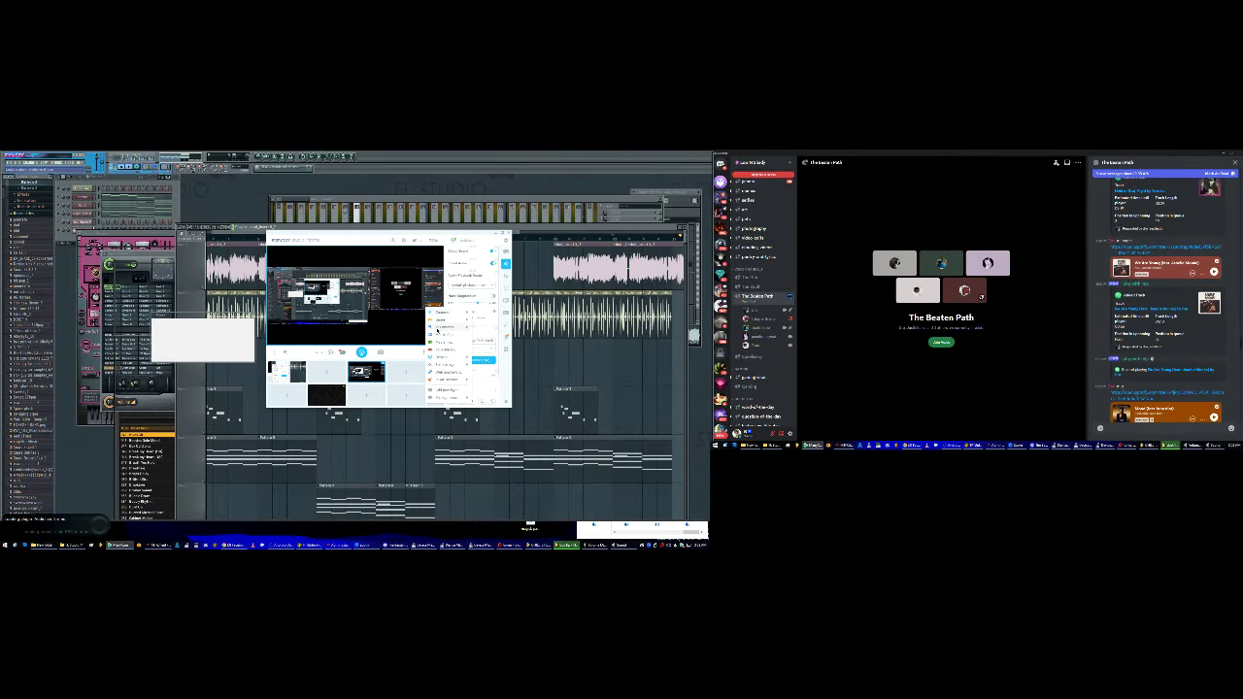